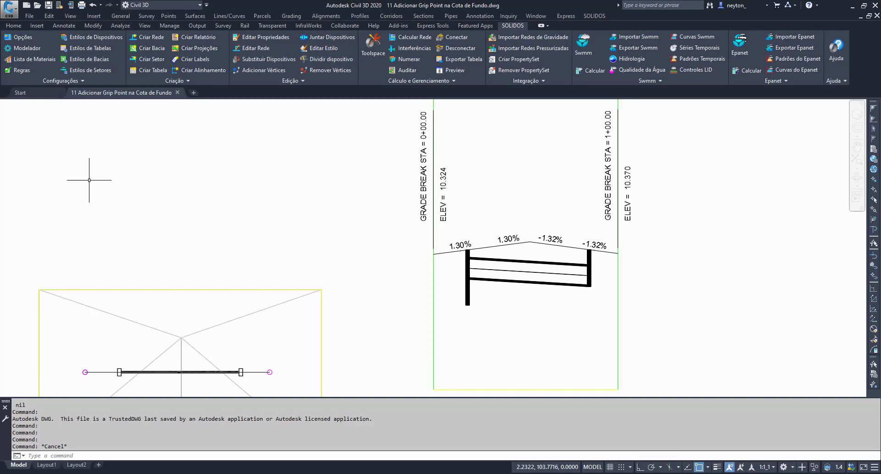
Show the SOLIDOS Toolspace and set the Altura of the box at the pipe's higher end in the profile to 2 m
left_click(363, 59)
left_click(545, 287)
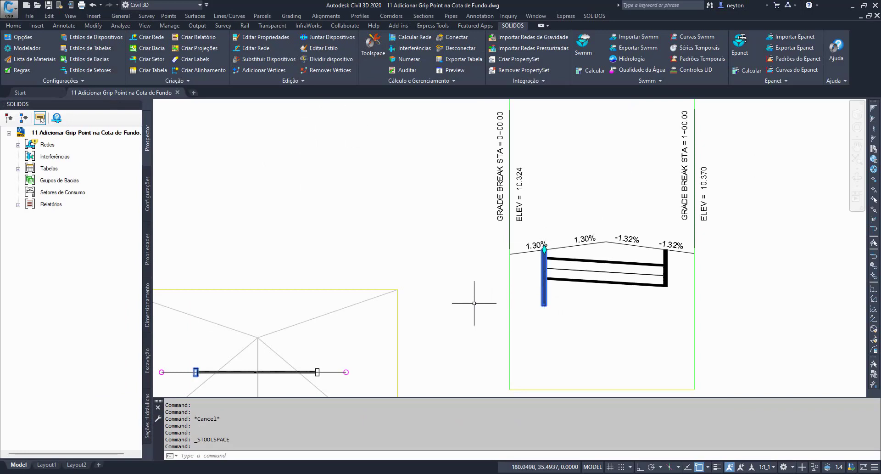
left_click(148, 248)
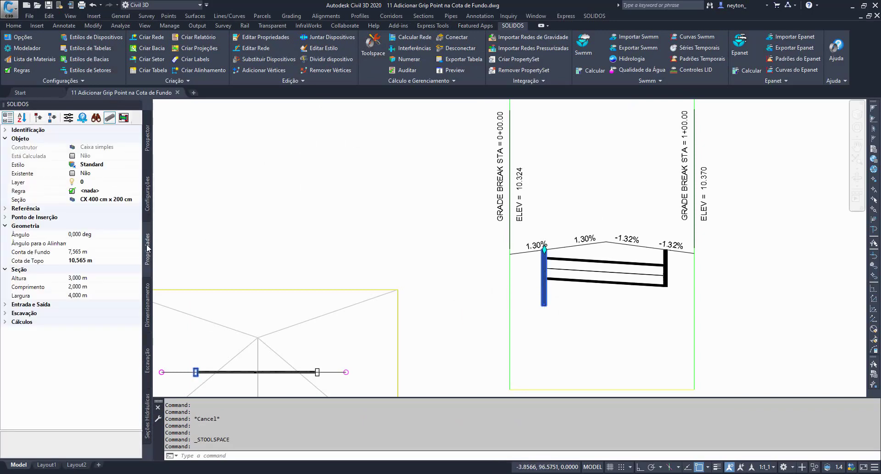
left_click(97, 278)
type("2")
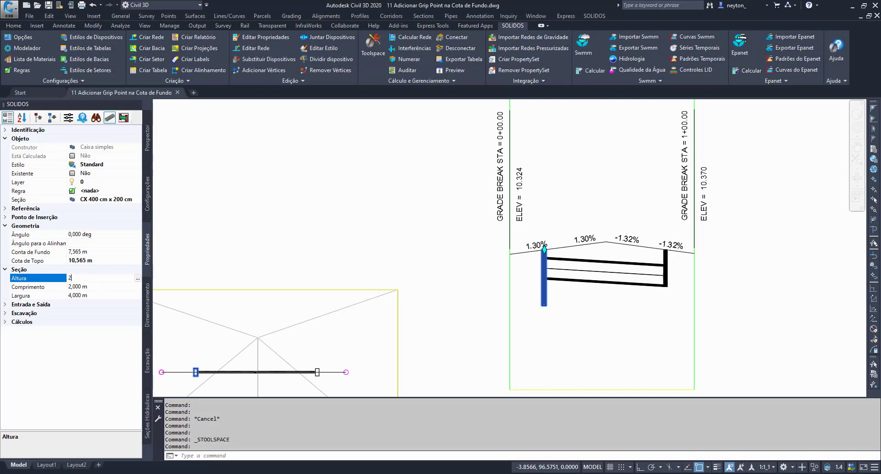
key("Return")
left_click(106, 252)
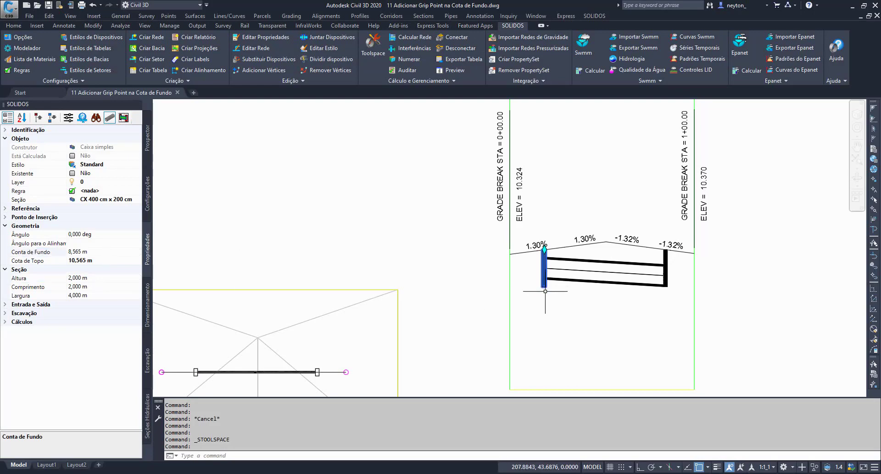
key("Escape")
Examine the bottom end of the resized box in the profile view up close
middle_click_drag(557, 295, 567, 342)
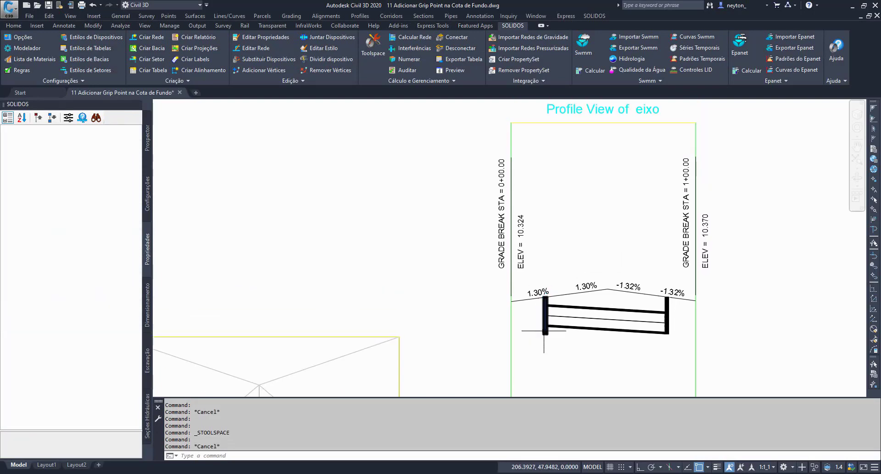
scroll(558, 341, "down", 2)
mouse_move(559, 341)
middle_mouse_down()
mouse_move(557, 304)
mouse_move(549, 304)
middle_mouse_up()
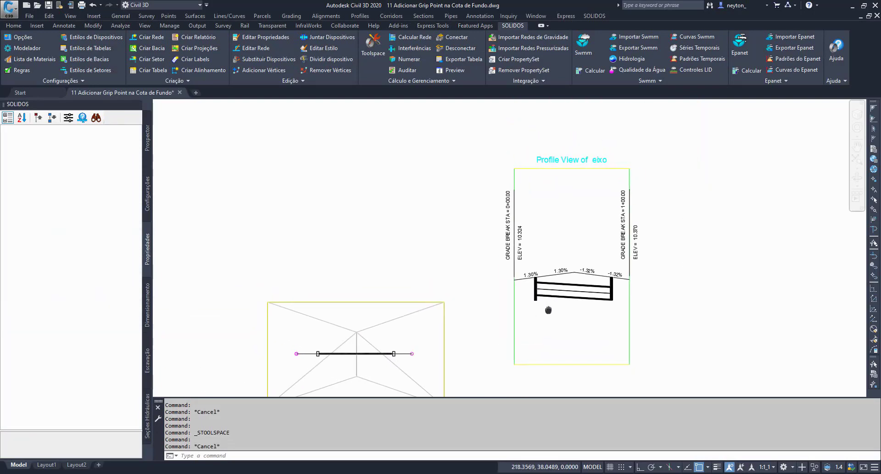
left_click(541, 304)
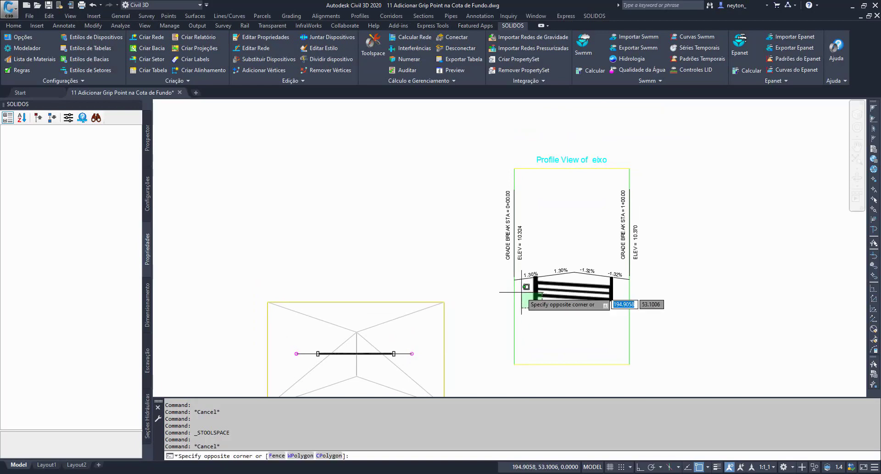
left_click(540, 304)
key("Escape")
key("Escape")
scroll(540, 306, "up", 6)
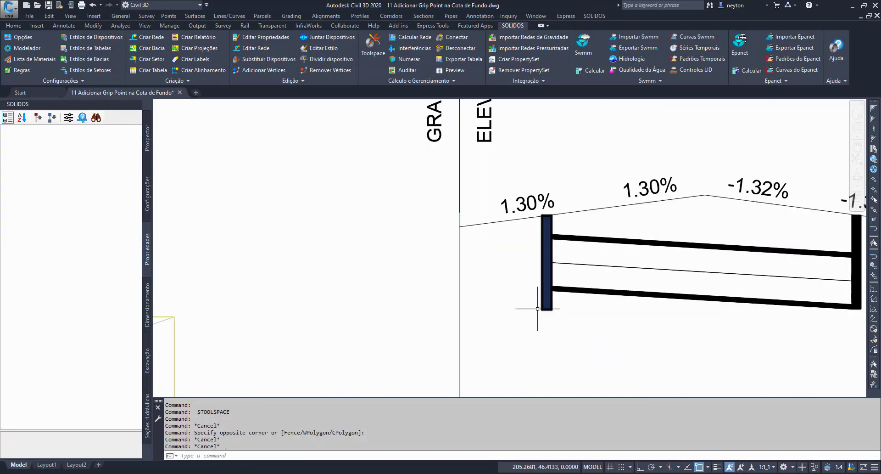
scroll(552, 310, "down", 4)
scroll(551, 310, "down", 2)
Open the Caixa simples custom section under Dispositivos Pontuais Genéricos for editing and review its nested Altura and CotaFundo flowchart
left_click(148, 197)
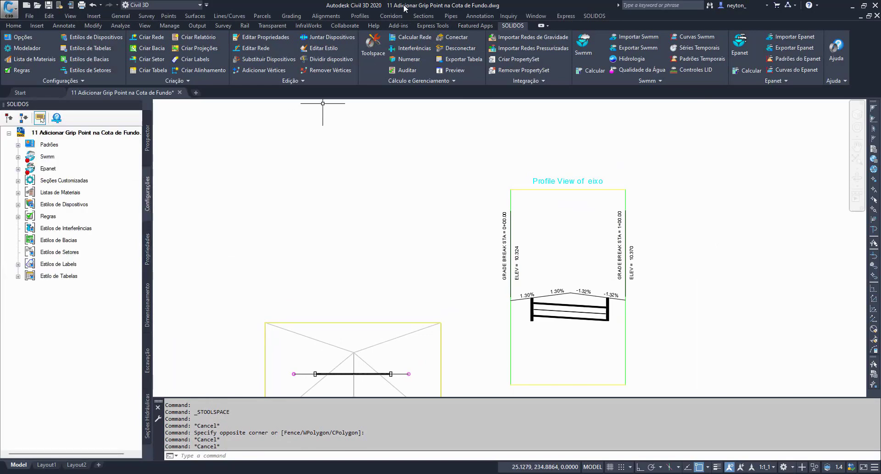
left_click(19, 181)
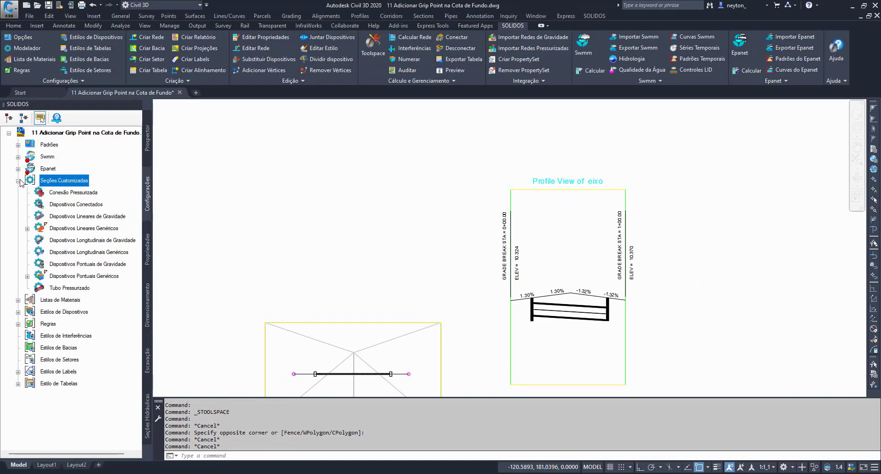
left_click(27, 276)
left_click(70, 287)
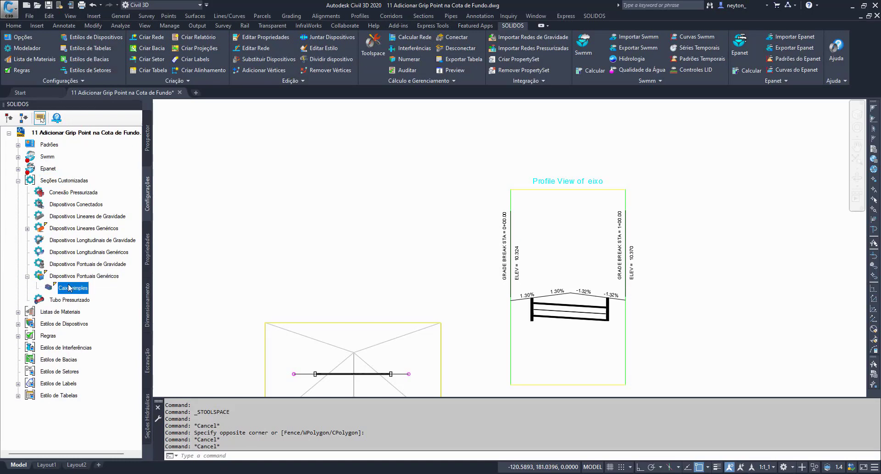
double_click(70, 287)
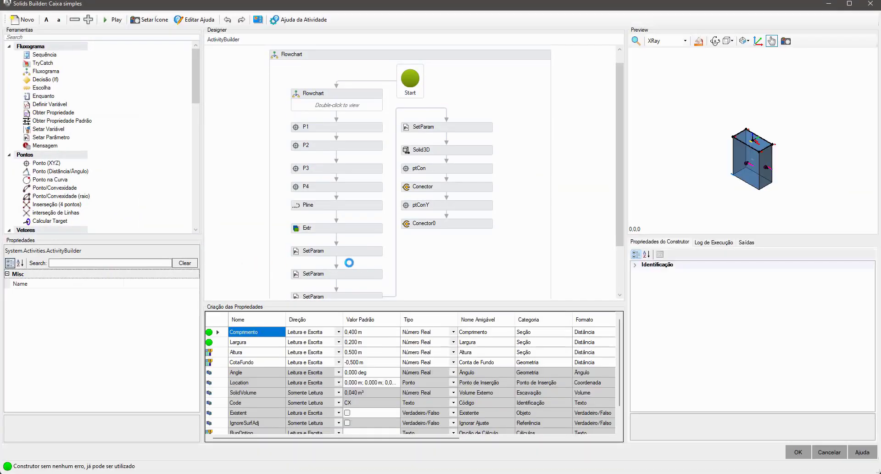
left_click(365, 98)
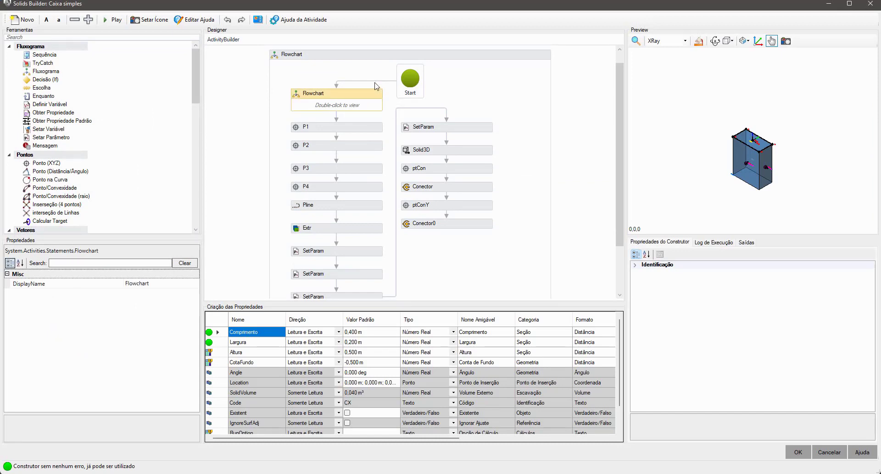
double_click(354, 100)
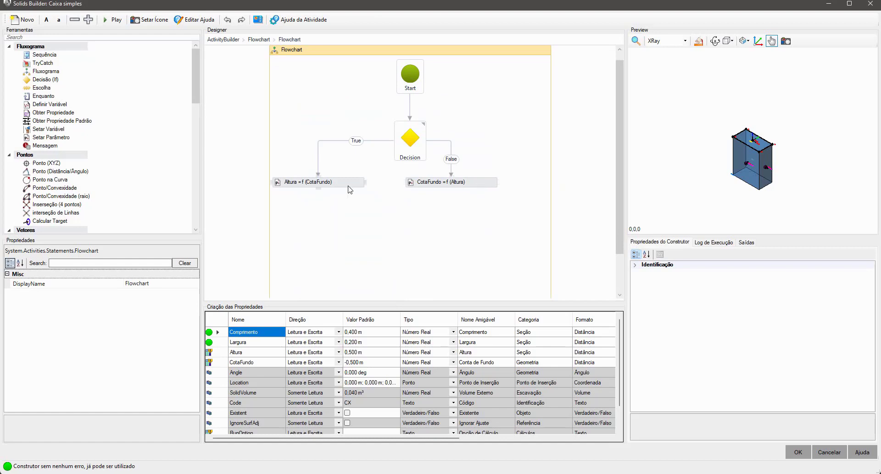
left_click(228, 40)
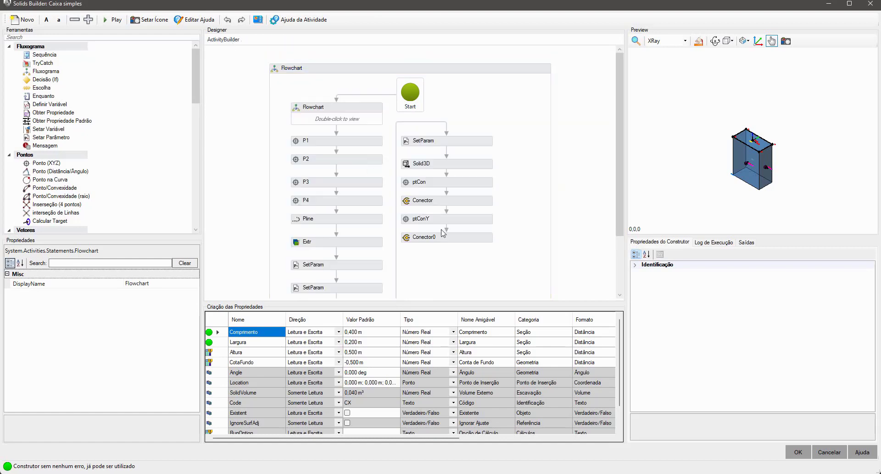
left_click(476, 242)
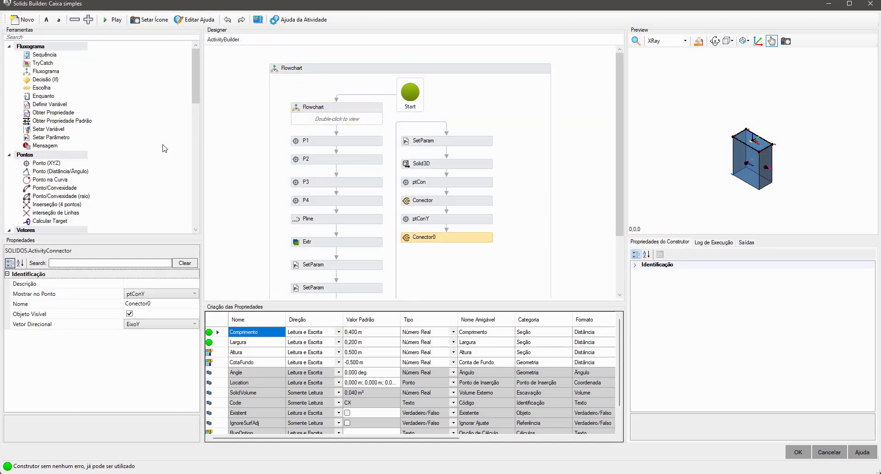
scroll(138, 177, "down", 15)
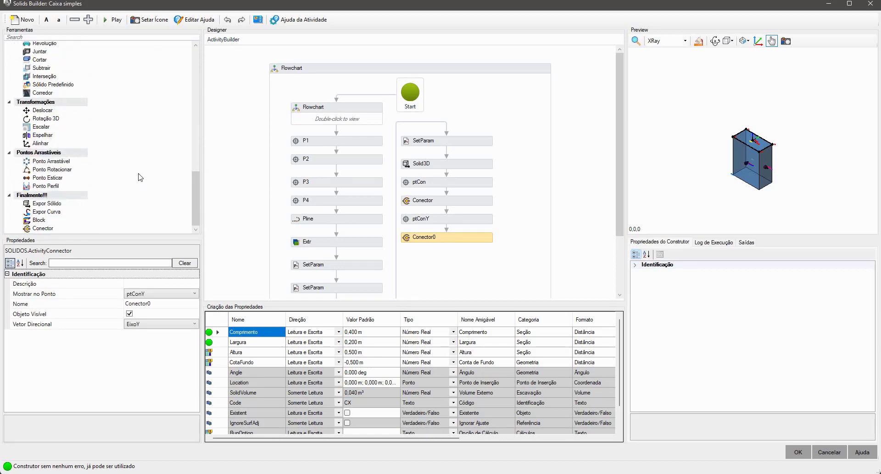
left_click(48, 186)
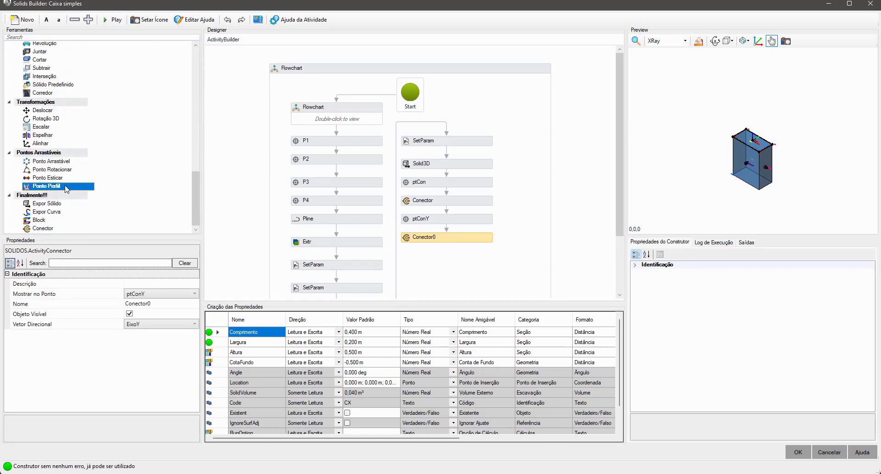
left_click_drag(197, 242, 484, 269)
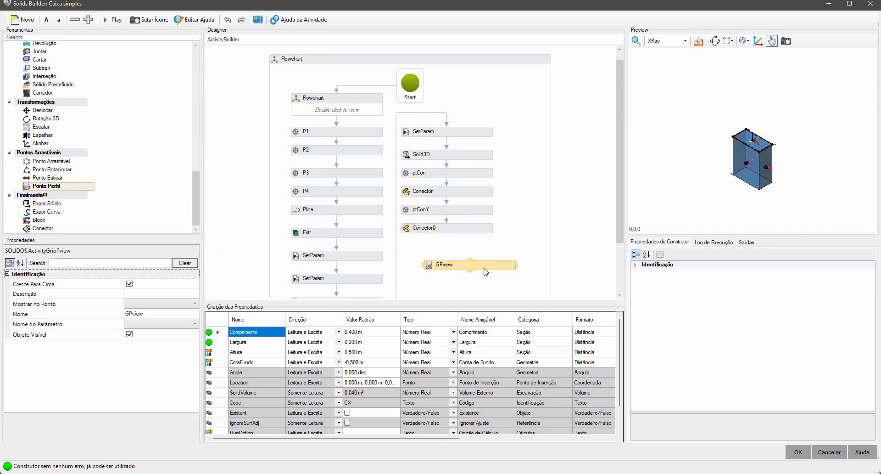
key("Delete")
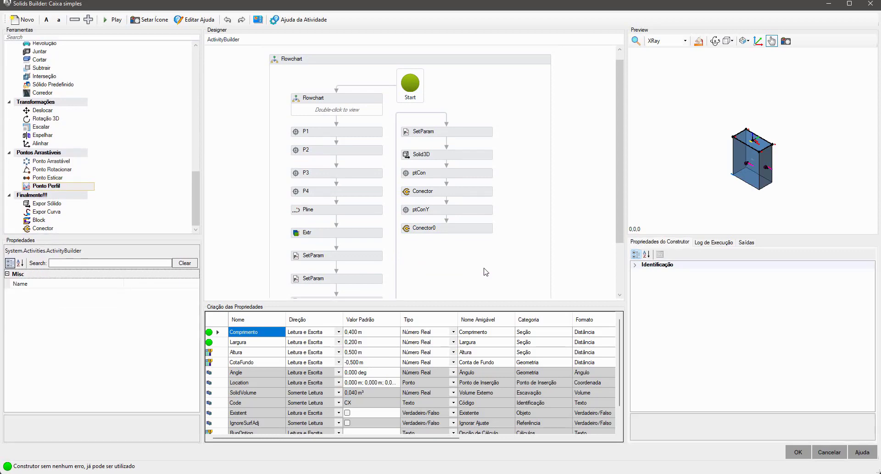
Add a Ponto (XYZ) activity to the flowchart after Conector0 and name it ptGripAltura
scroll(104, 180, "up", 10)
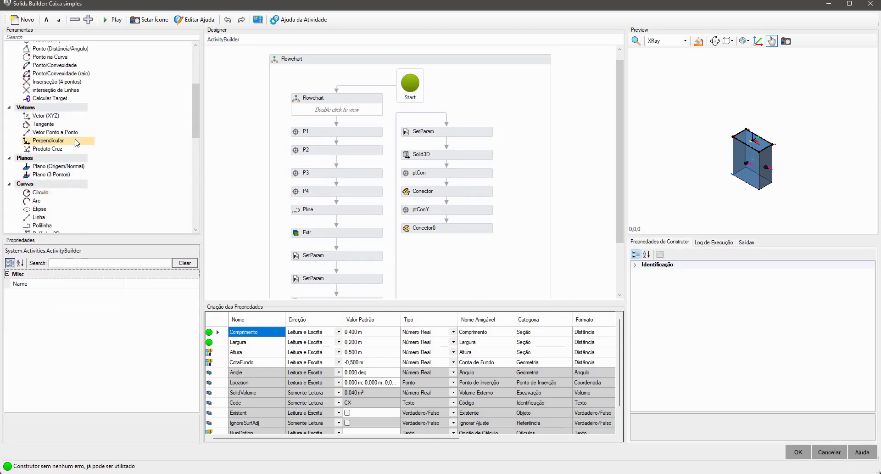
scroll(98, 185, "up", 5)
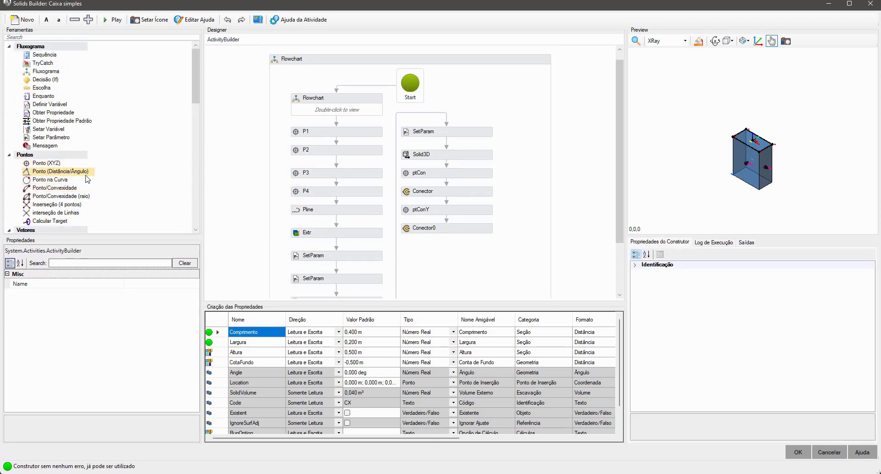
left_click(58, 164)
left_click_drag(436, 265, 436, 264)
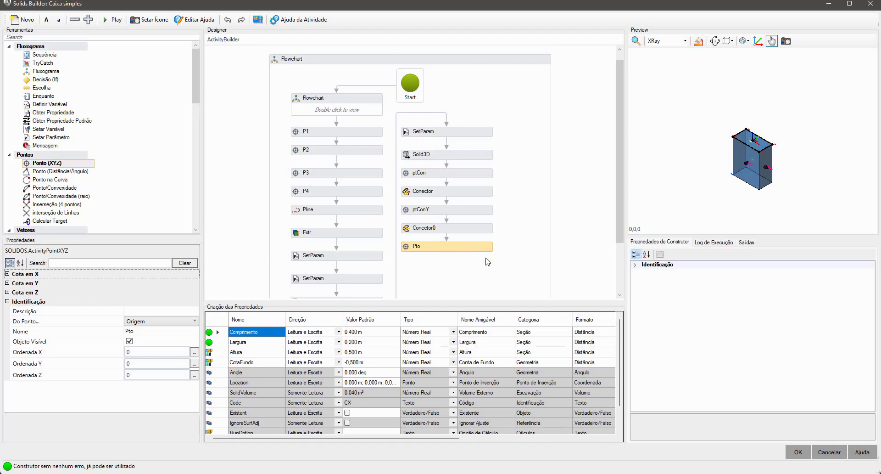
left_click(143, 331)
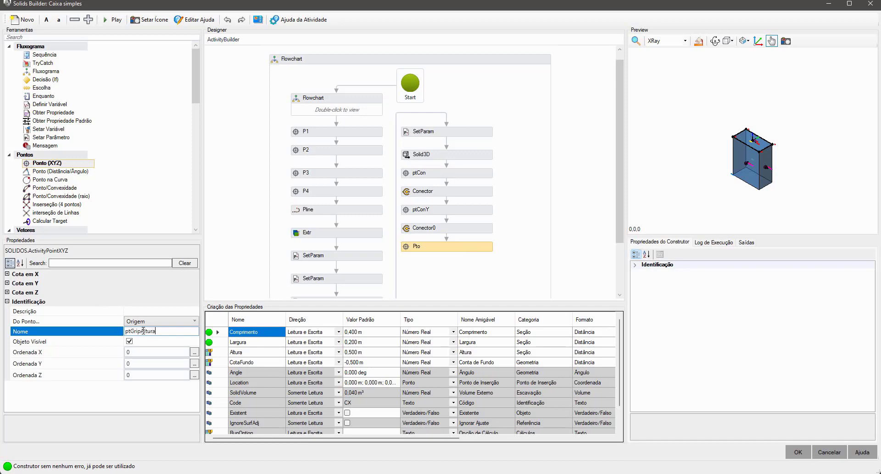
key("Return")
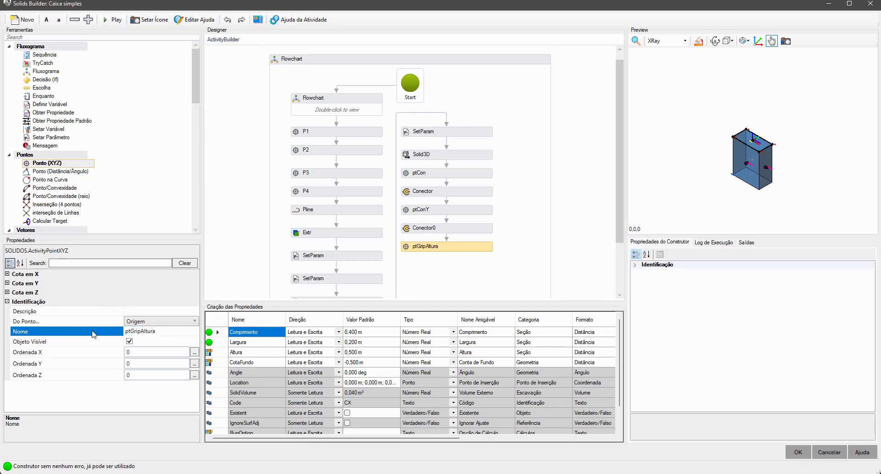
left_click(164, 331)
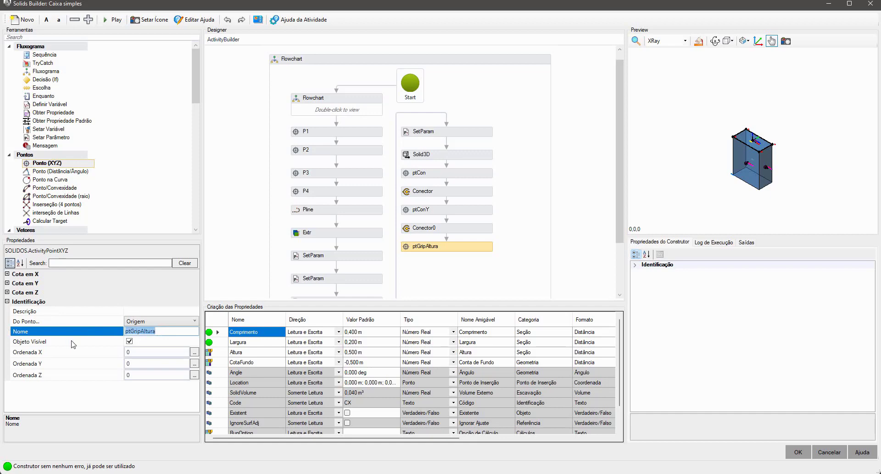
Set Ordenada Z of ptGripAltura to -ALtura and check the point's position in the 3D preview
left_click(136, 375)
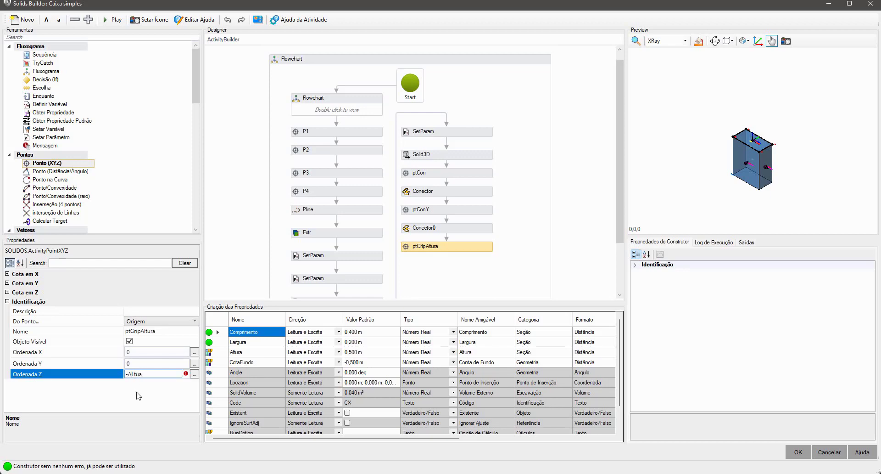
left_click(139, 396)
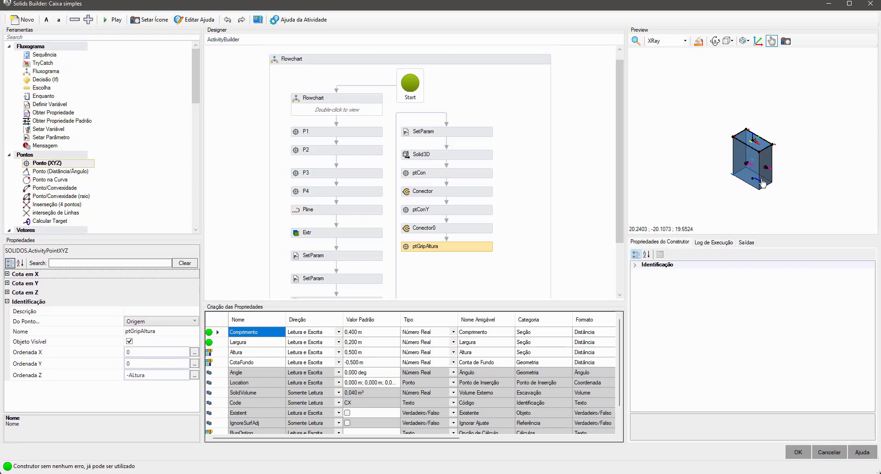
scroll(736, 208, "up", 5)
scroll(736, 208, "up", 3)
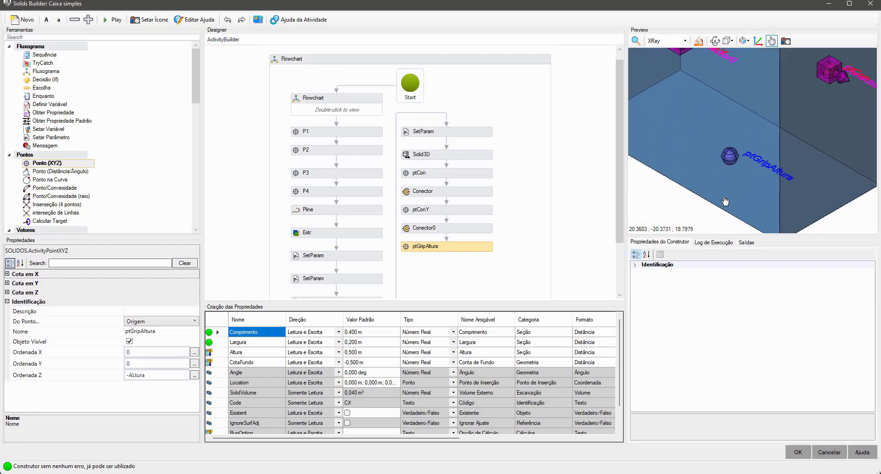
Add a Ponto Perfil activity connected after ptGripAltura and align it beneath that point in the flowchart
scroll(109, 173, "down", 10)
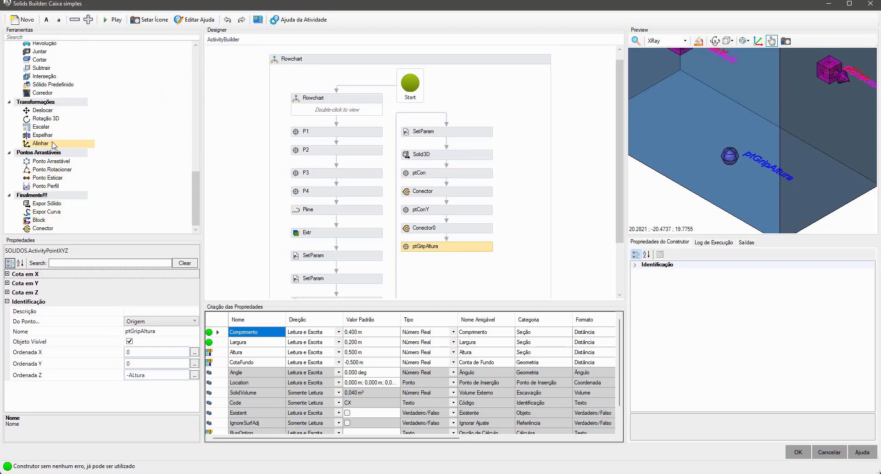
left_click_drag(49, 187, 480, 276)
left_click(436, 256)
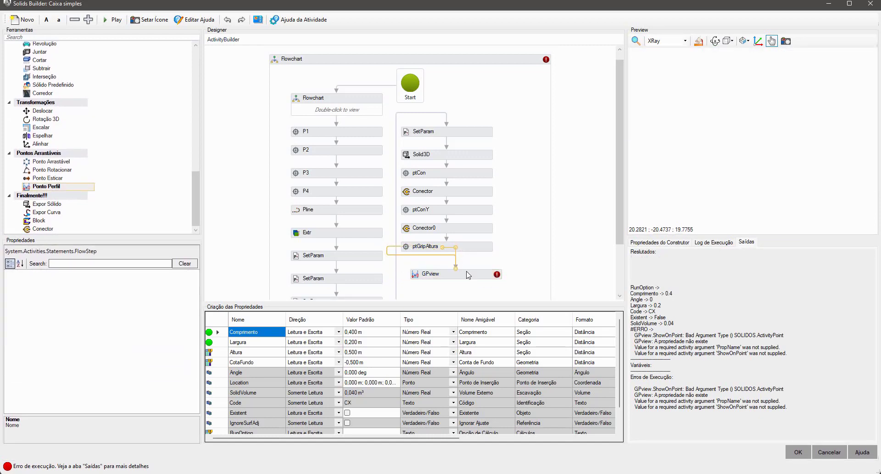
left_click(475, 275)
key("Left")
key("Left")
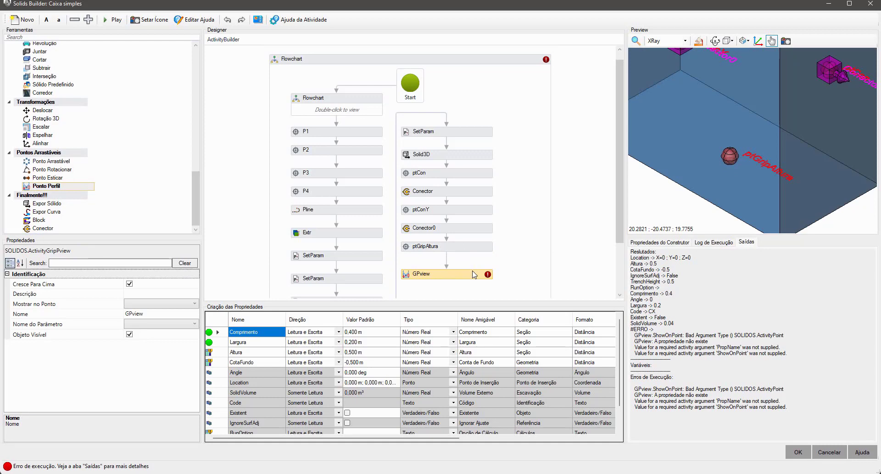
key("Up")
key("Up")
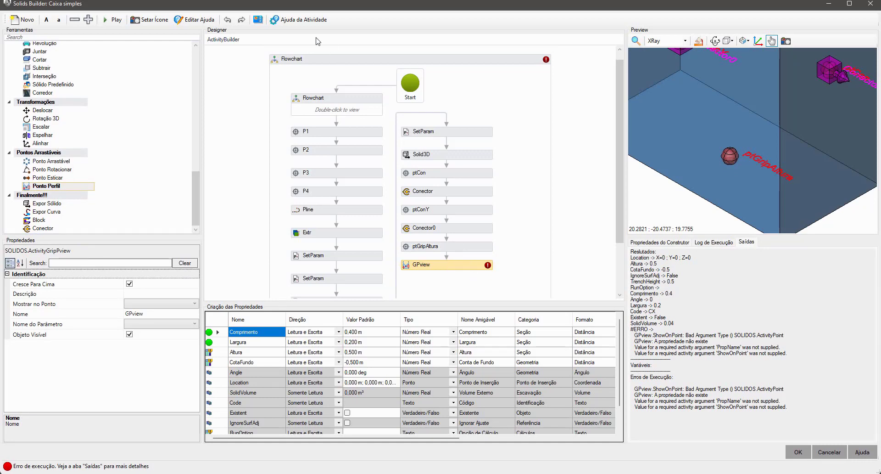
Open the activity help for Ponto Perfil and read the descriptions of its properties
left_click(307, 22)
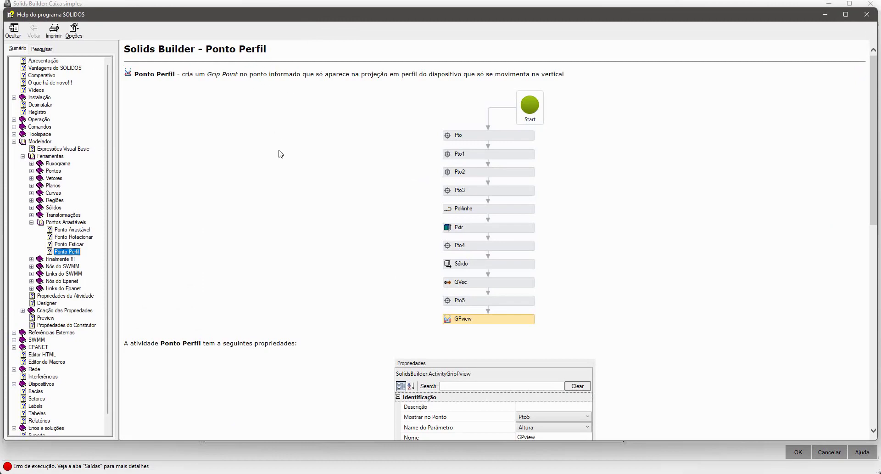
scroll(300, 204, "down", 4)
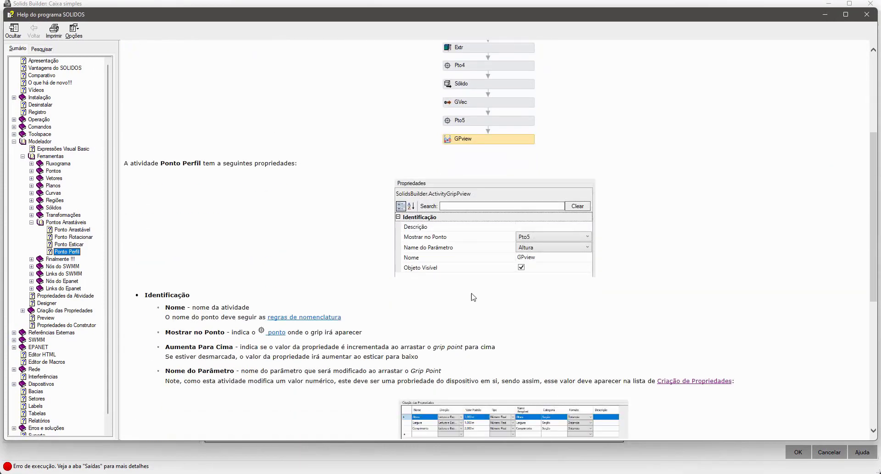
Review the Identificação properties of Ponto Perfil in the help, including Aumenta Para Cima, and close the help window
scroll(294, 275, "down", 5)
scroll(300, 265, "up", 4)
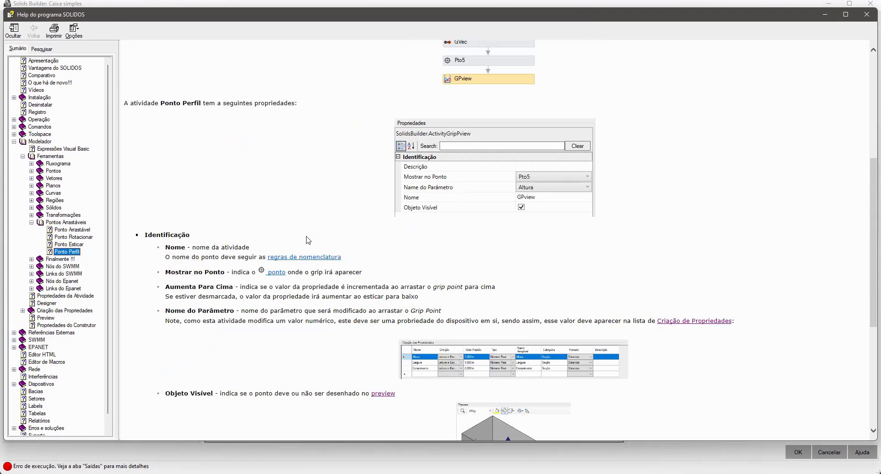
scroll(326, 290, "down", 4)
scroll(356, 315, "up", 1)
scroll(366, 319, "up", 4)
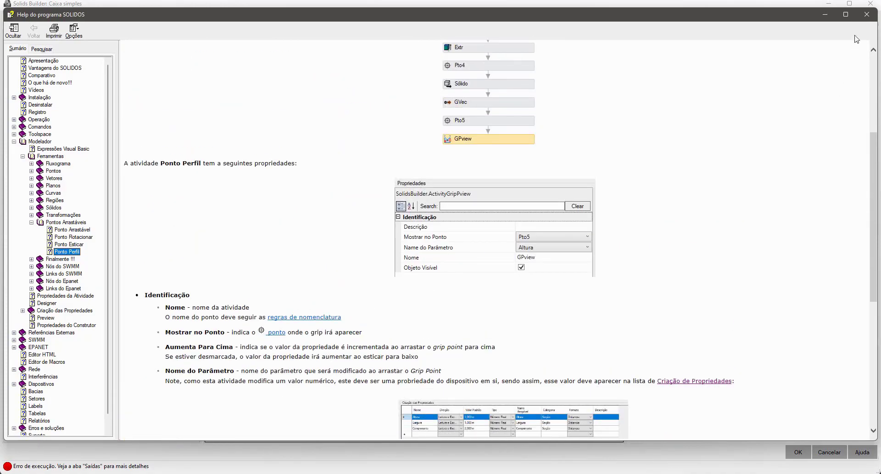
left_click(867, 15)
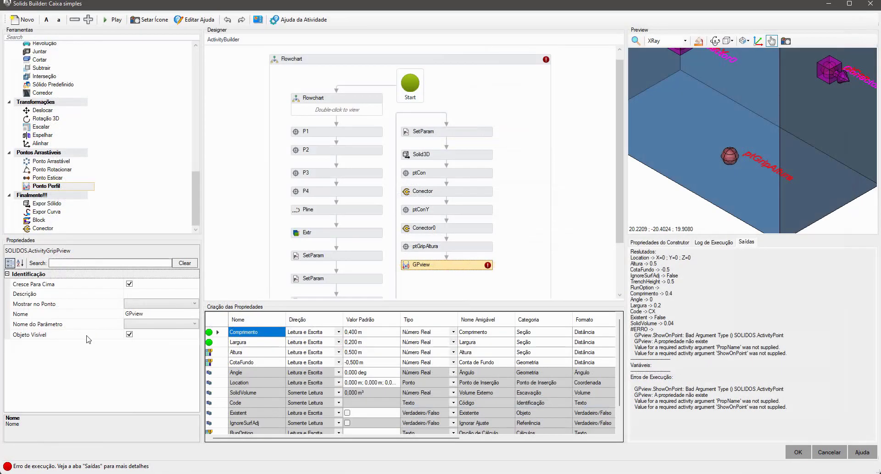
Set GPview's Mostrar no Ponto to ptGripAltura and its Nome do Parâmetro to Altura
left_click(153, 303)
left_click(154, 303)
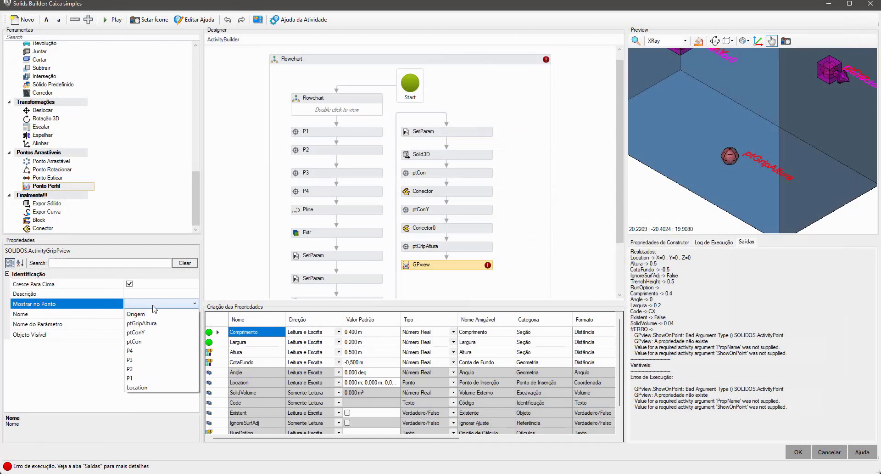
left_click(159, 324)
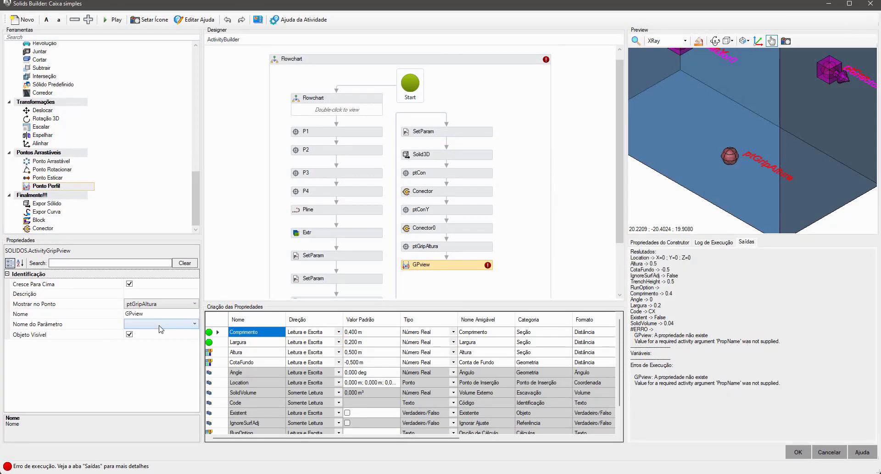
left_click(95, 326)
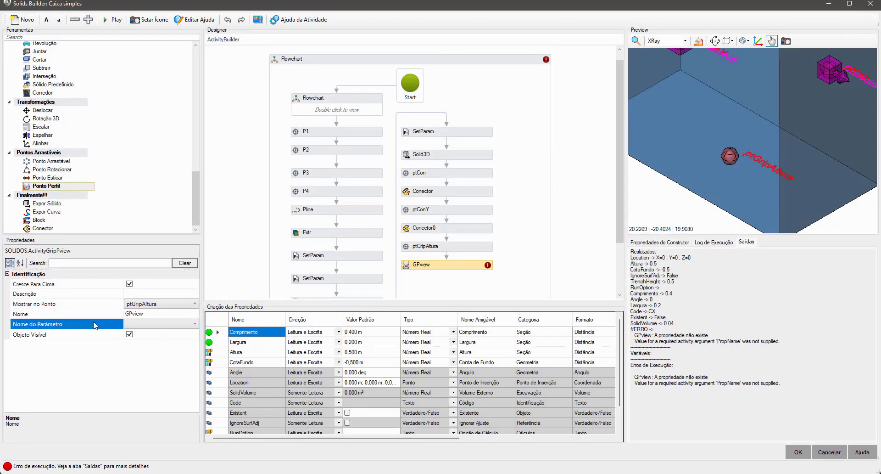
left_click(152, 325)
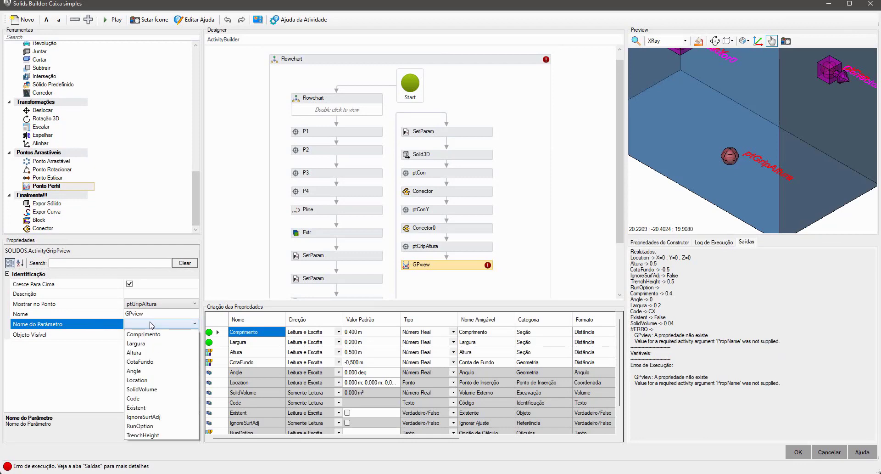
left_click(148, 354)
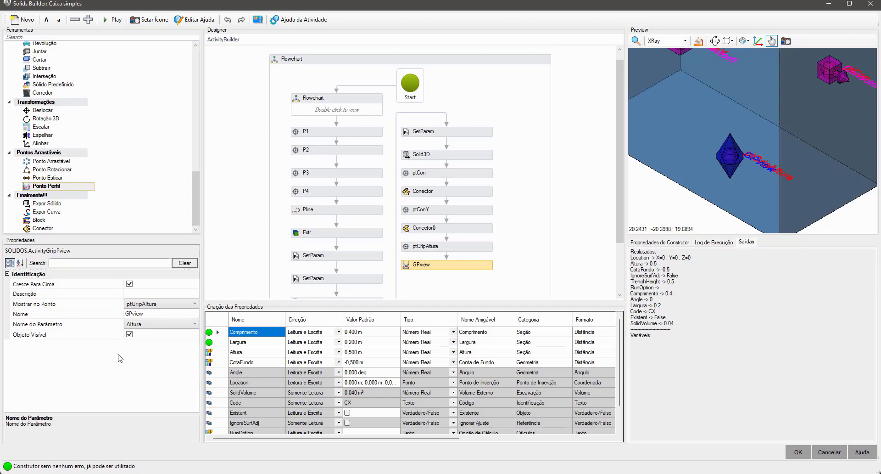
Disable Cresce Para Cima for GPview and check the grip at the base of the box in the 3D preview
left_click(129, 284)
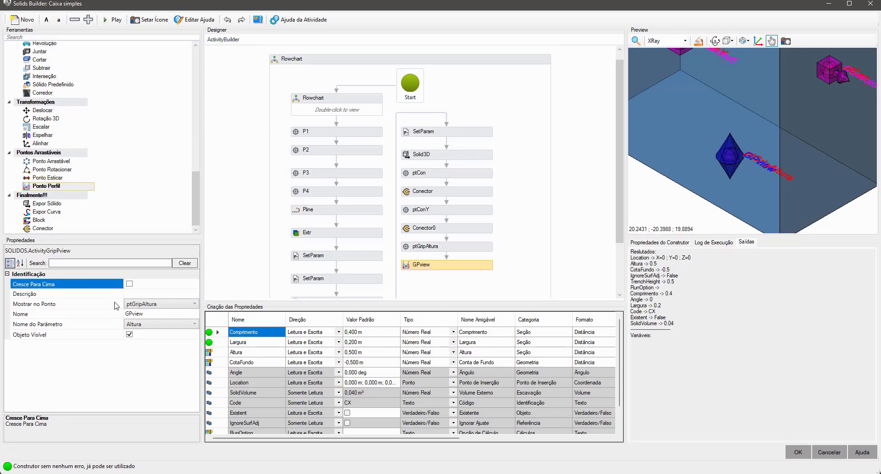
left_click(91, 296)
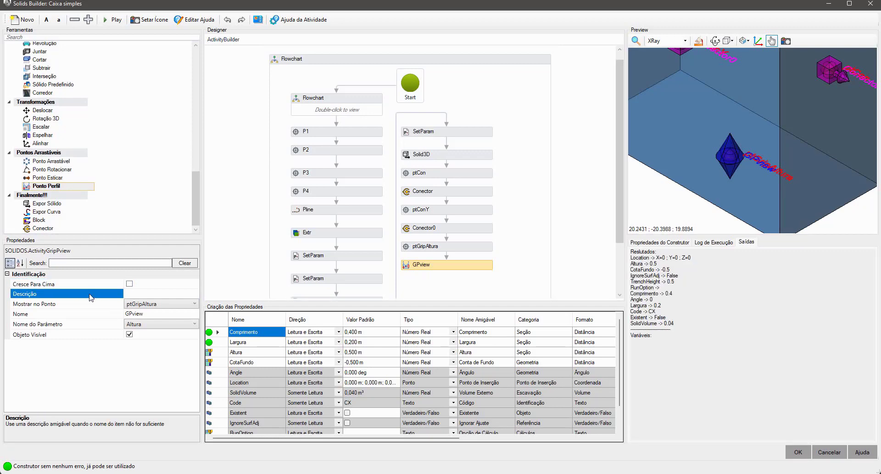
middle_click_drag(687, 169, 719, 168)
scroll(715, 150, "up", 1)
scroll(712, 170, "down", 5)
scroll(719, 194, "up", 2)
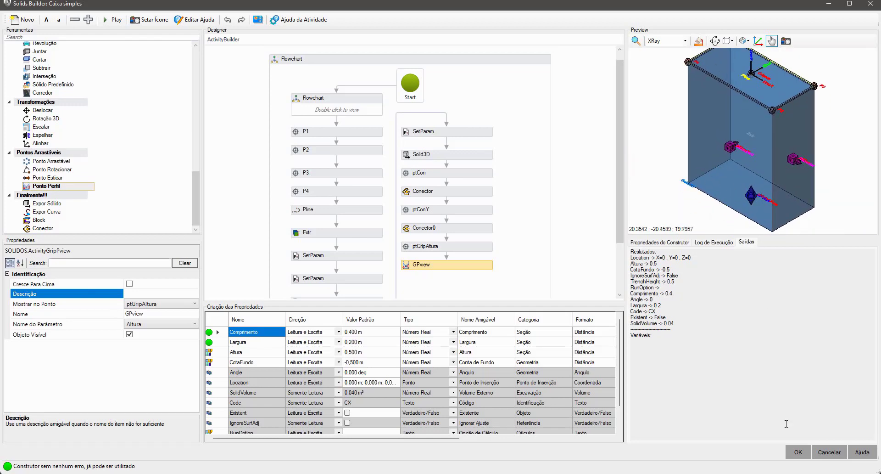
Check the ptGripAltura and GPview activities in the flowchart and accept the changes to the Caixa simples device
left_click(479, 248)
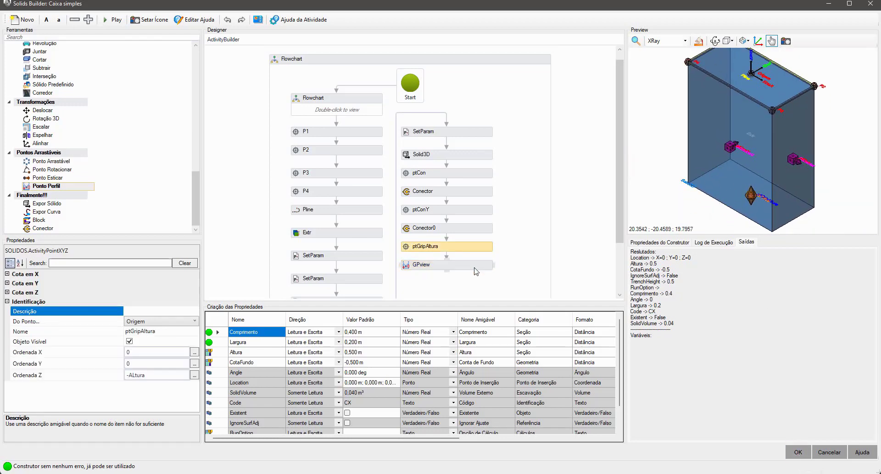
left_click(477, 269)
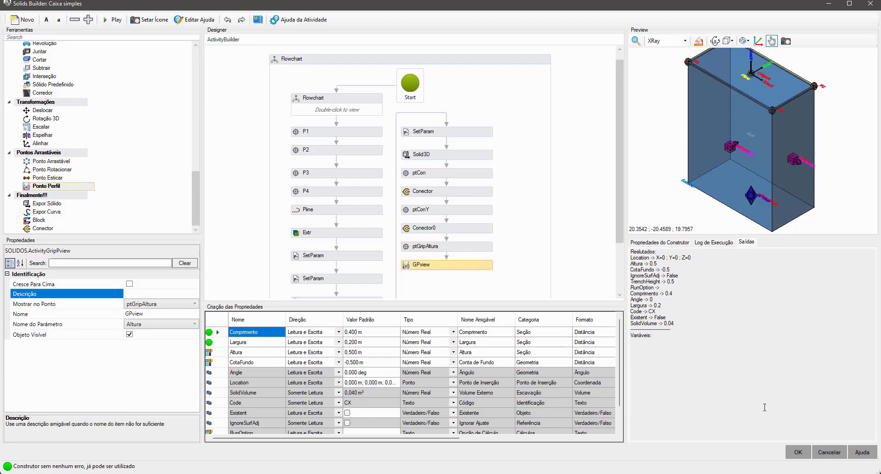
left_click(798, 452)
Stretch the bottom grip of the left box in the profile view up and down, leaving it well below the pipe
left_click(535, 317)
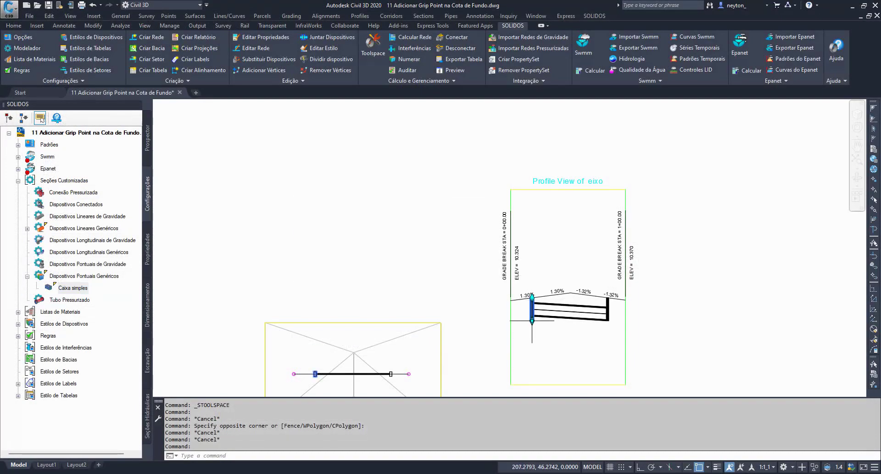
scroll(536, 318, "up", 6)
left_click(545, 316)
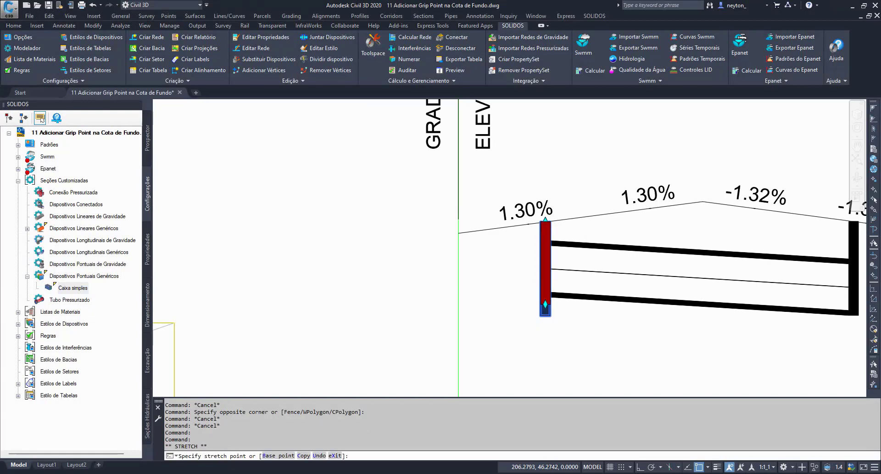
left_click(545, 316)
left_click(546, 350)
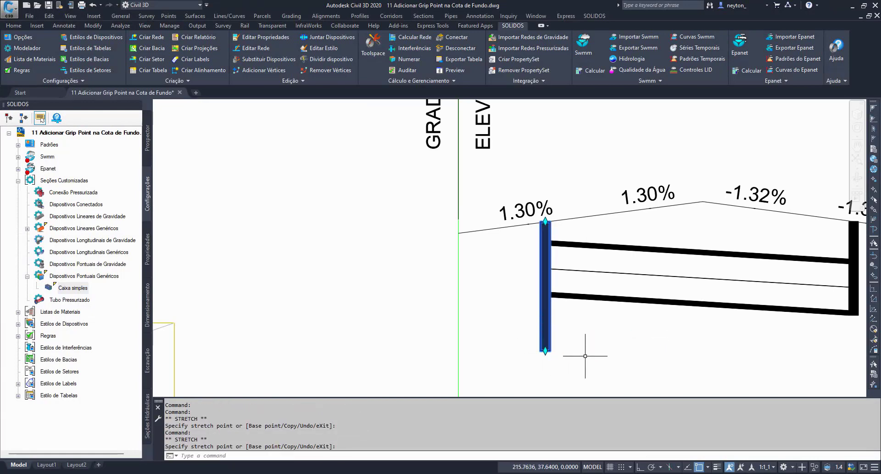
left_click(546, 350)
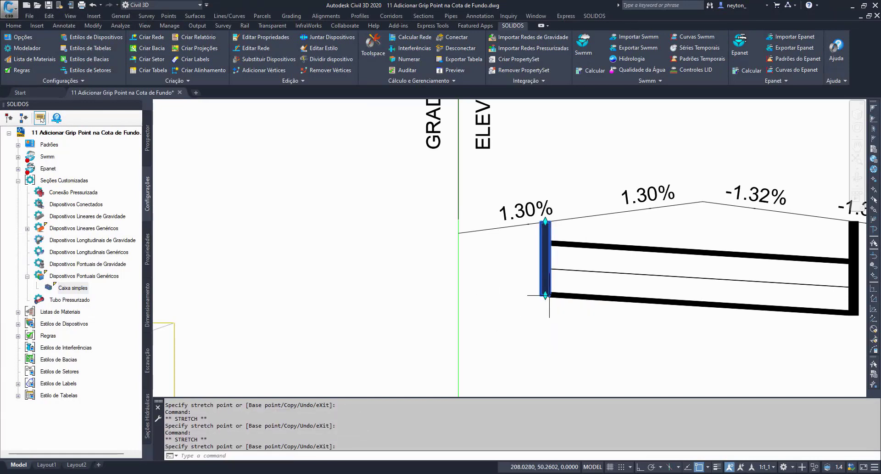
left_click(545, 357)
scroll(546, 338, "down", 2)
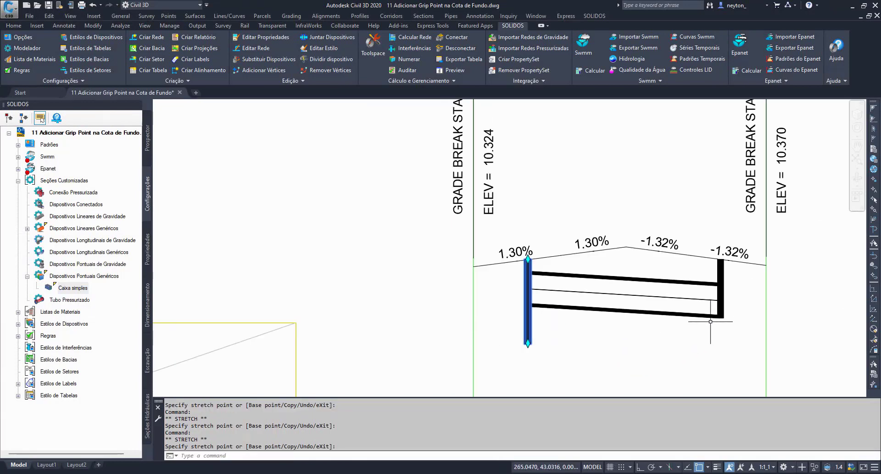
Stretch the bottom grip of the right box in the profile view down below the pipe and clear the selection
left_click(730, 318)
left_click(722, 307)
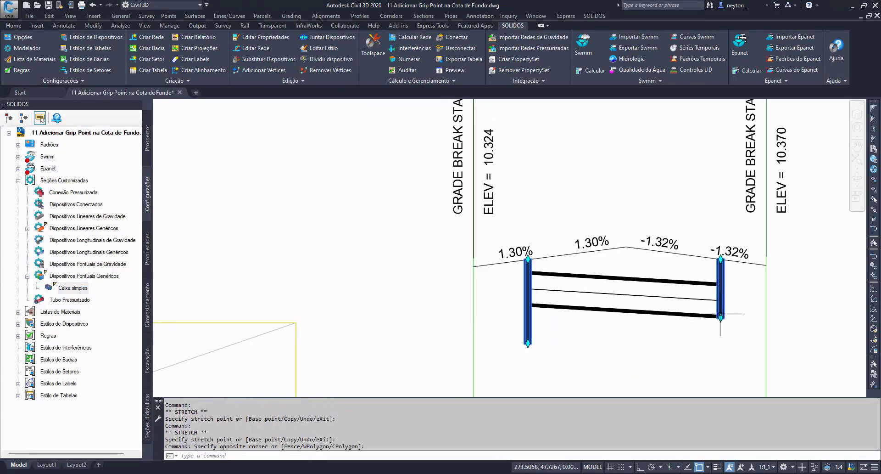
left_click(721, 317)
left_click(706, 360)
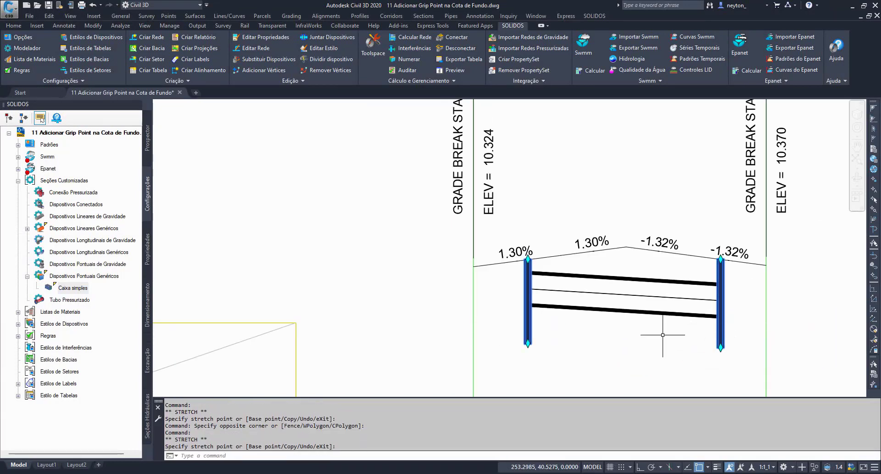
key("Escape")
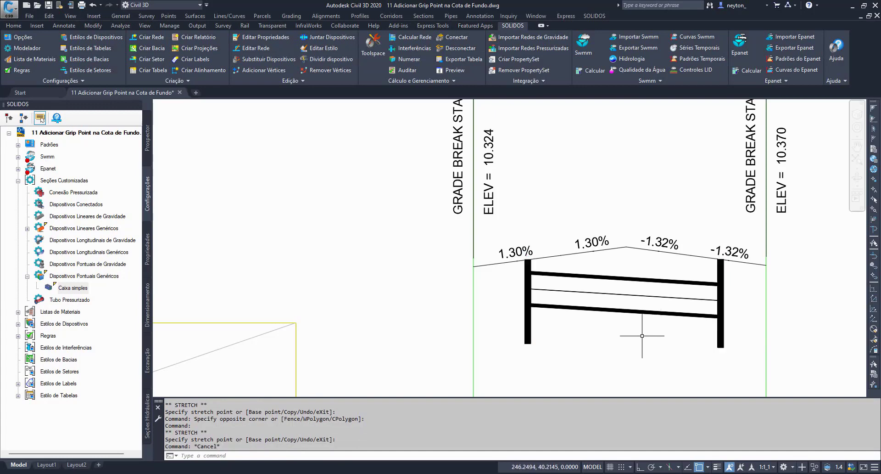
Select the left box in the profile view to inspect its top and bottom grips, and deselect it
middle_click_drag(642, 336, 563, 331)
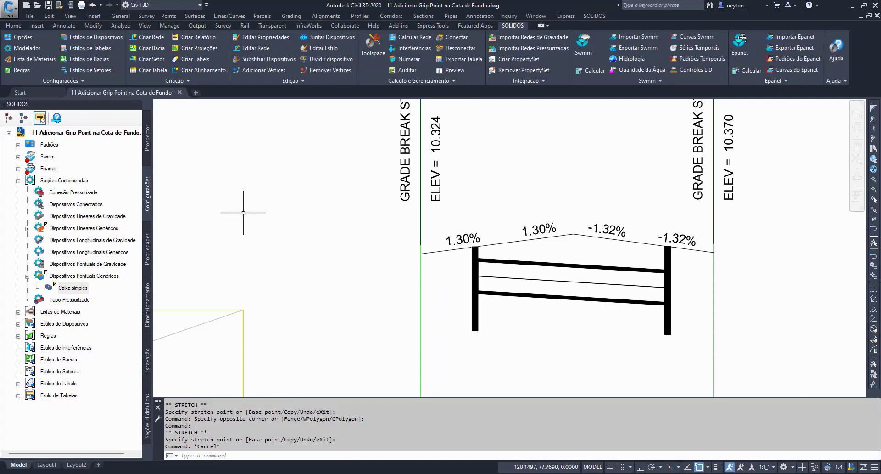
left_click(473, 307)
left_click(471, 309)
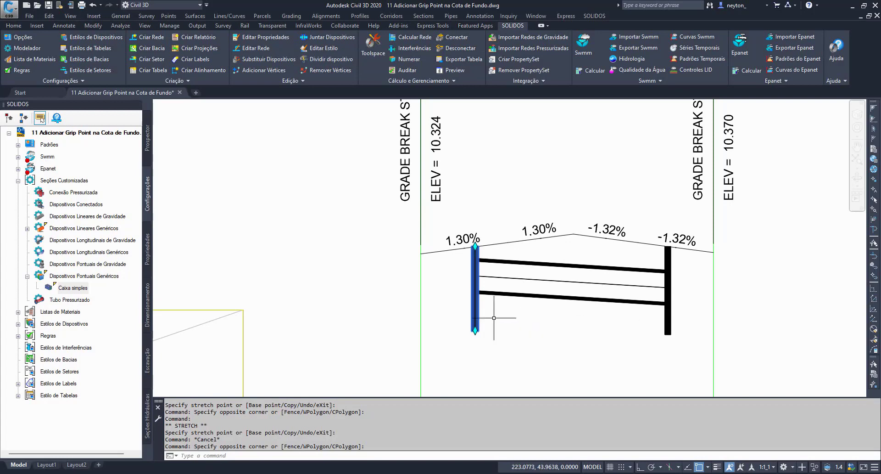
mouse_move(339, 282)
middle_mouse_down()
mouse_move(462, 232)
mouse_move(394, 233)
middle_mouse_up()
key("Escape")
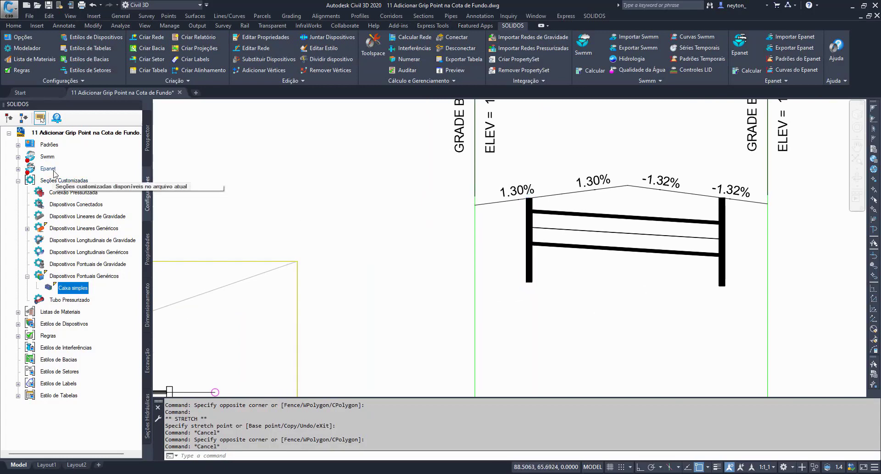
Import Poço de Visita Retangular.secb into Seções Customizadas from catalogo > Dispositivos Pontuais de Gravidade > C3DRENESG4 > Poço de Visita on RAMDISK (F:)
right_click(69, 181)
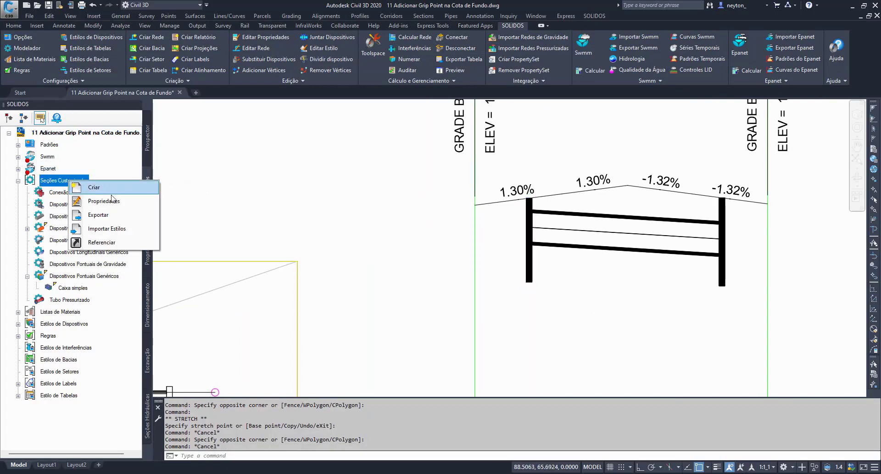
left_click(115, 229)
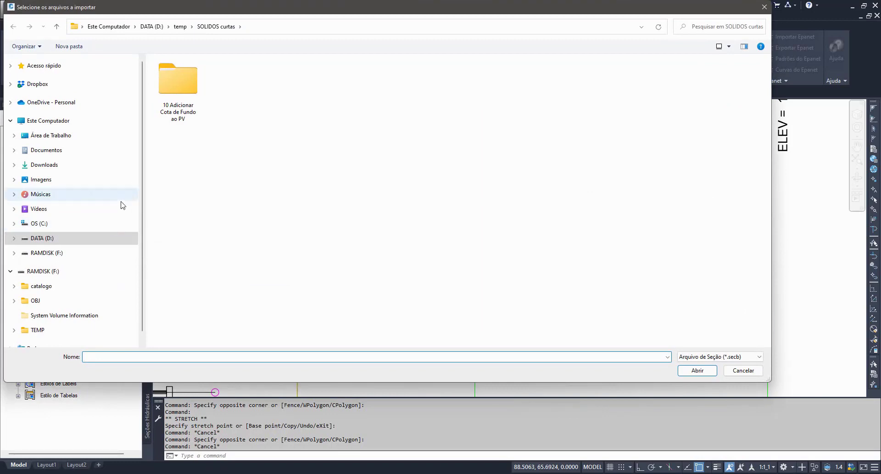
left_click(90, 253)
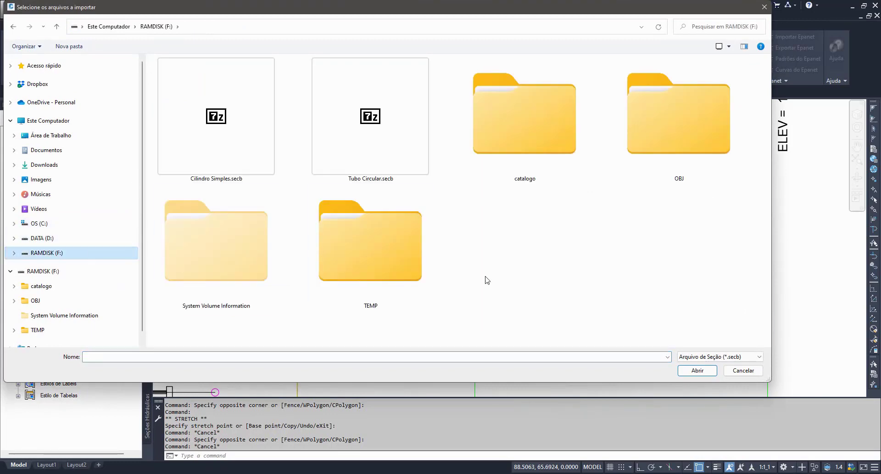
double_click(527, 161)
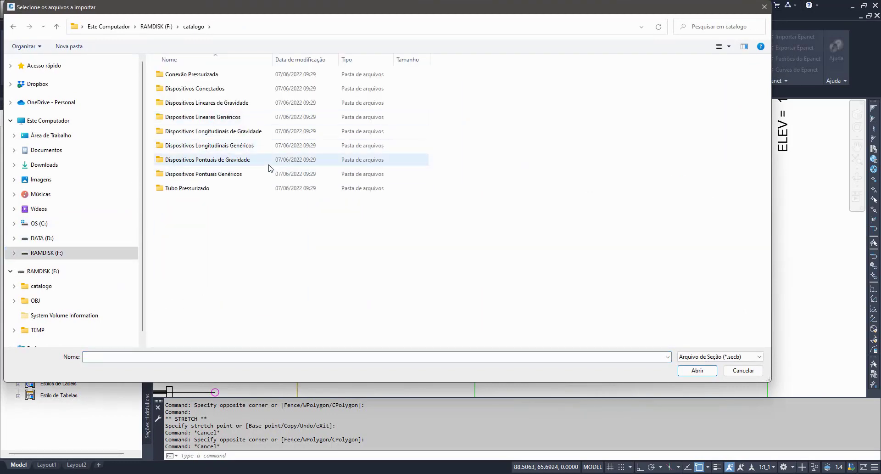
double_click(235, 160)
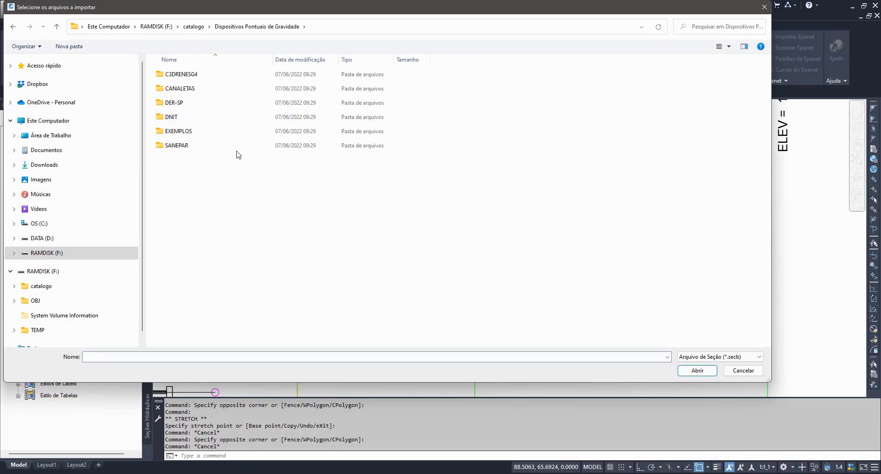
double_click(184, 75)
double_click(186, 91)
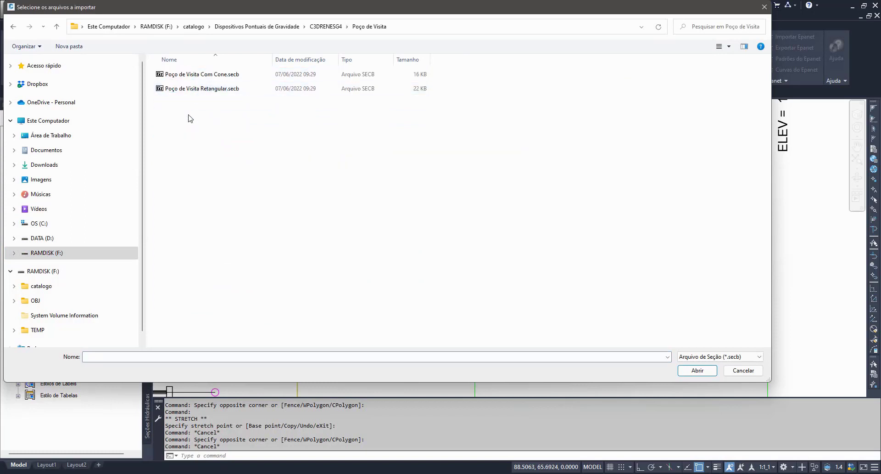
left_click(219, 90)
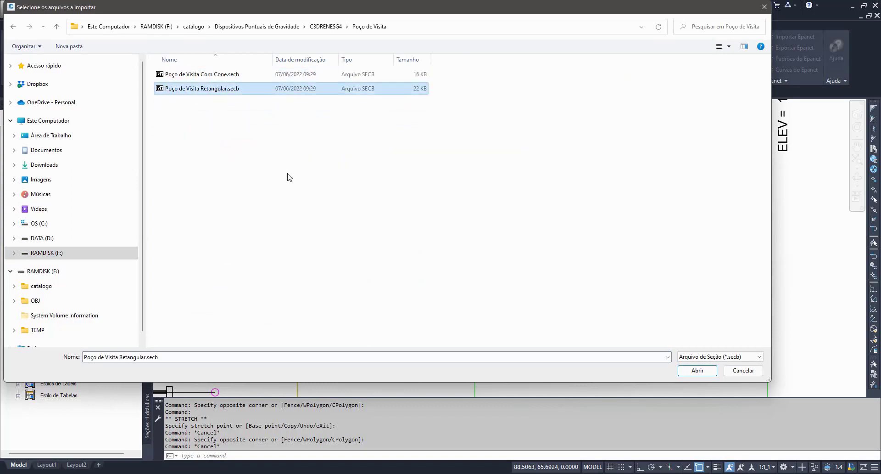
left_click(691, 370)
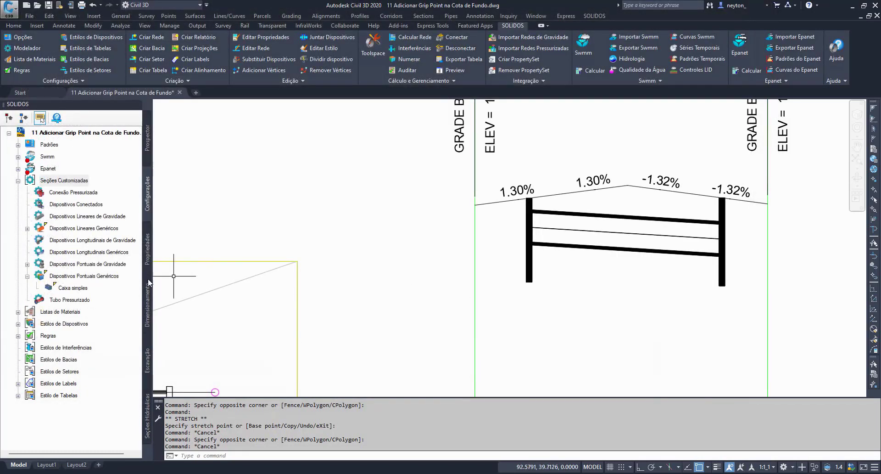
Collapse Seções Customizadas and expand Listas de Materiais in the settings tree
left_click(18, 180)
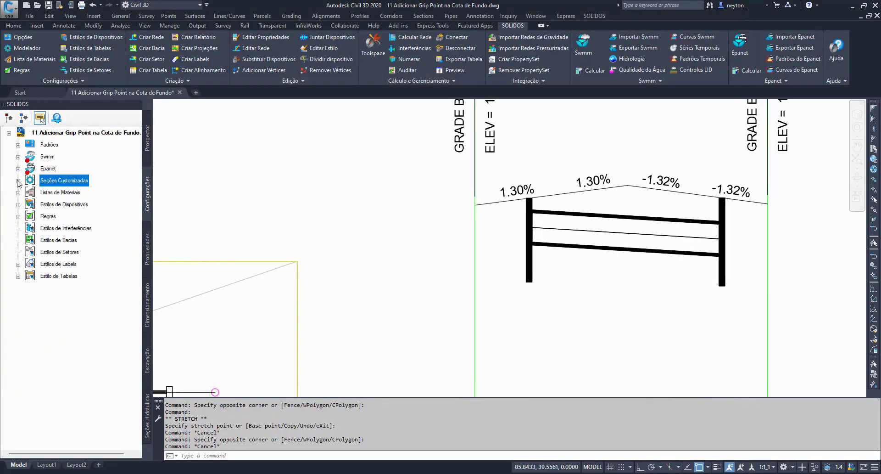
right_click(59, 194)
left_click(18, 193)
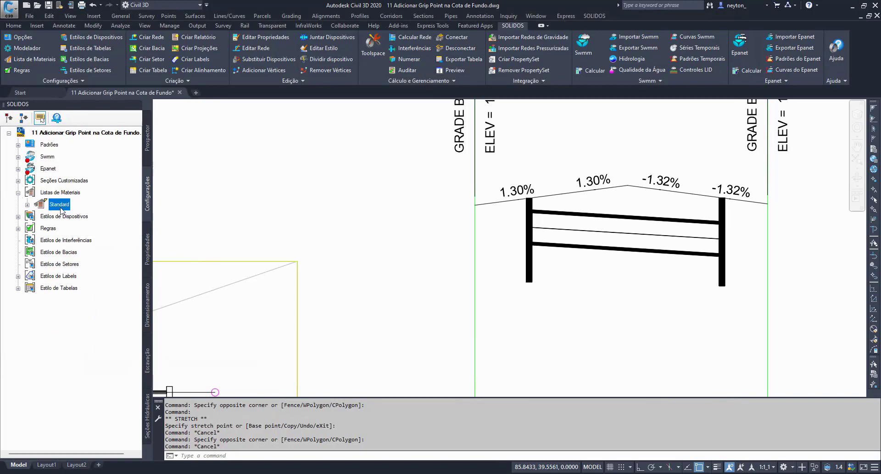
right_click(59, 204)
left_click(98, 217)
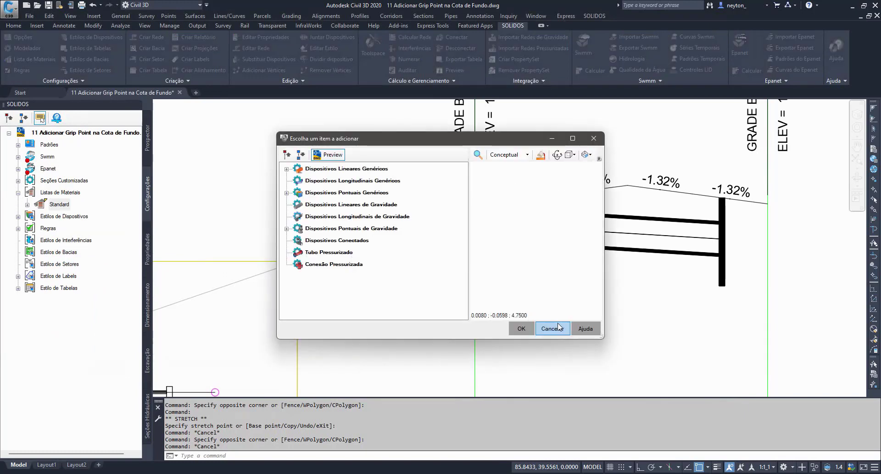
left_click(558, 329)
Add the Poço de Visita Retangular family to the Standard materials list, reset the new item and save the list
double_click(58, 206)
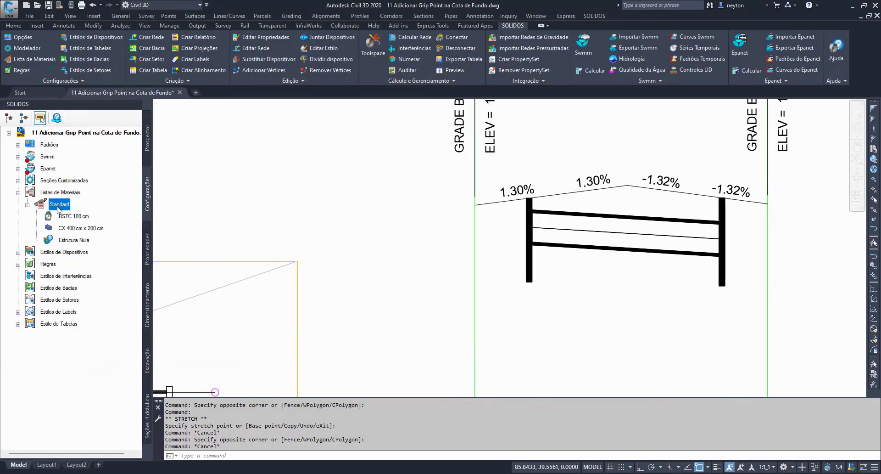
left_click(384, 146)
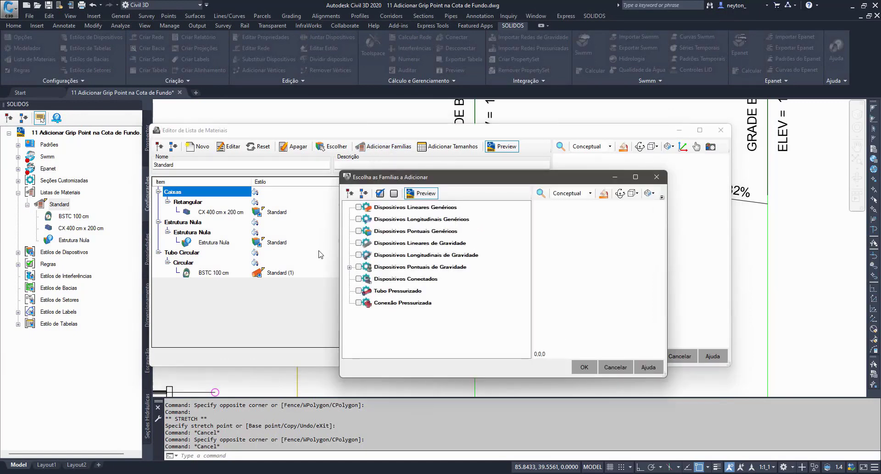
left_click(350, 267)
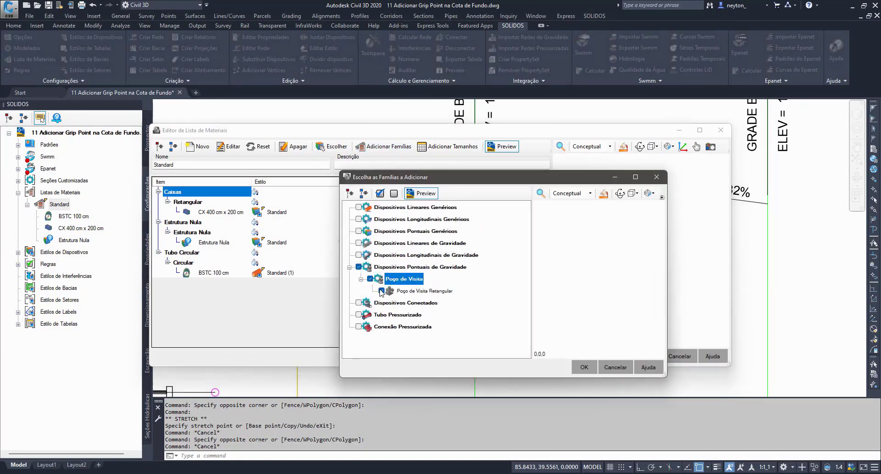
left_click(409, 292)
left_click(595, 303)
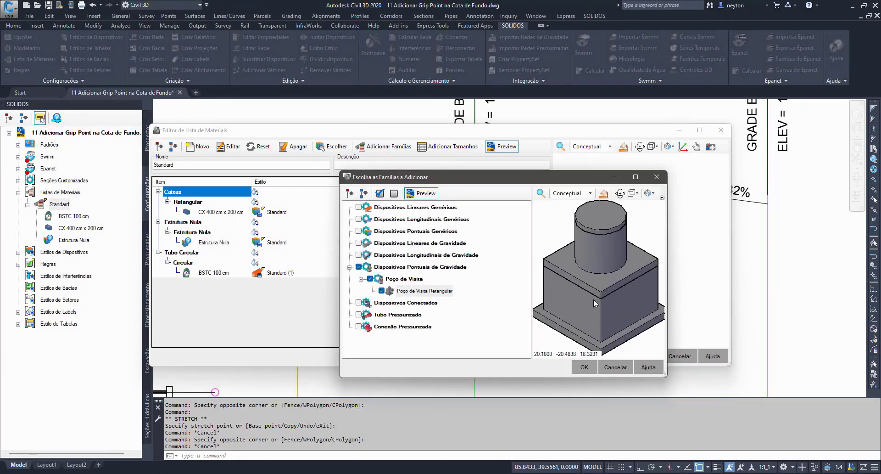
left_click(590, 368)
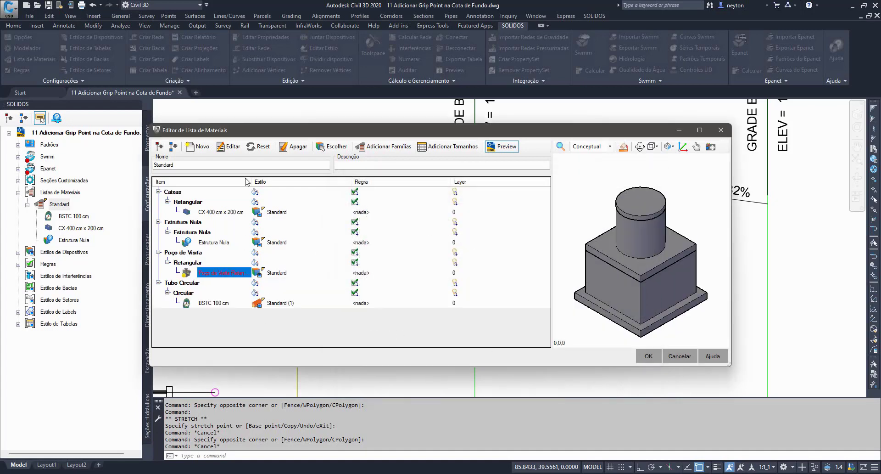
left_click(258, 152)
left_click(648, 357)
scroll(339, 309, "down", 4)
scroll(360, 265, "up", 1)
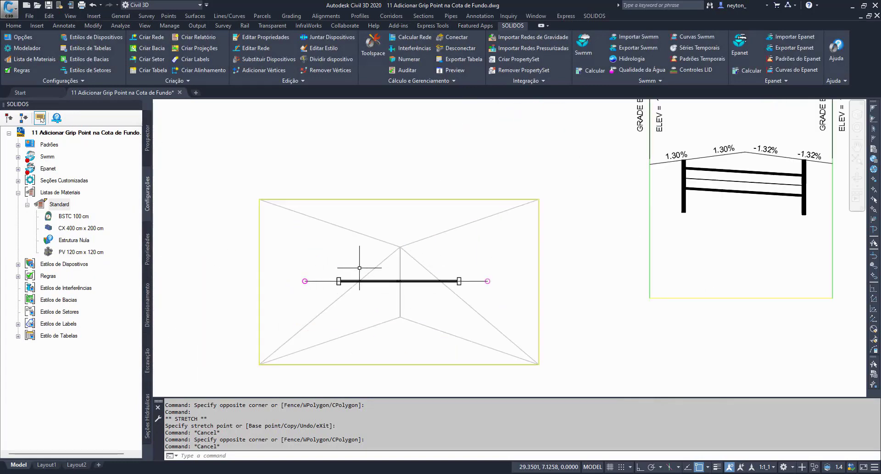
middle_click_drag(360, 266, 315, 317)
left_click(315, 322)
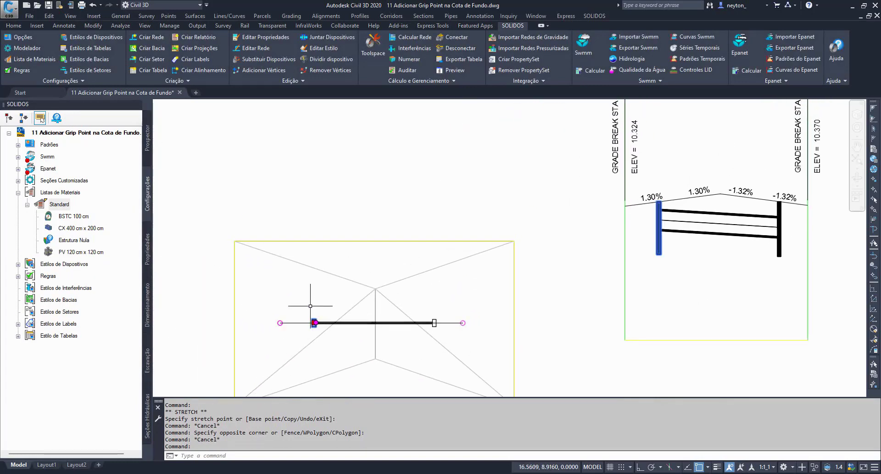
right_click(315, 321)
left_click(350, 266)
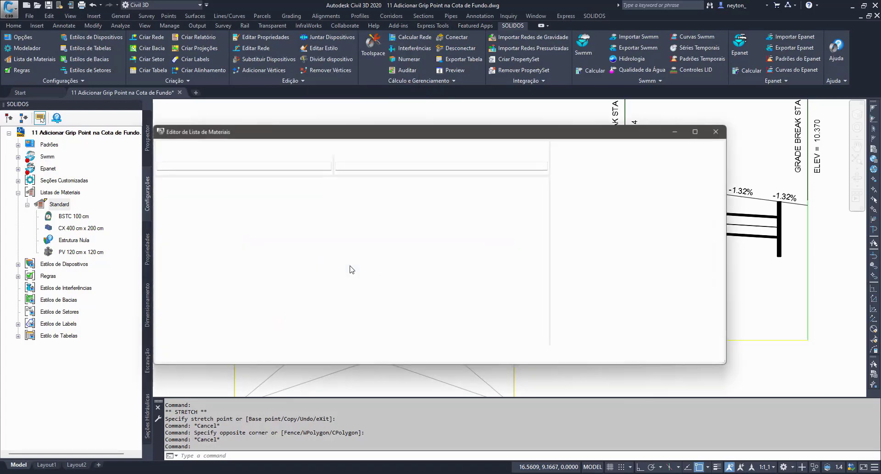
left_click(228, 273)
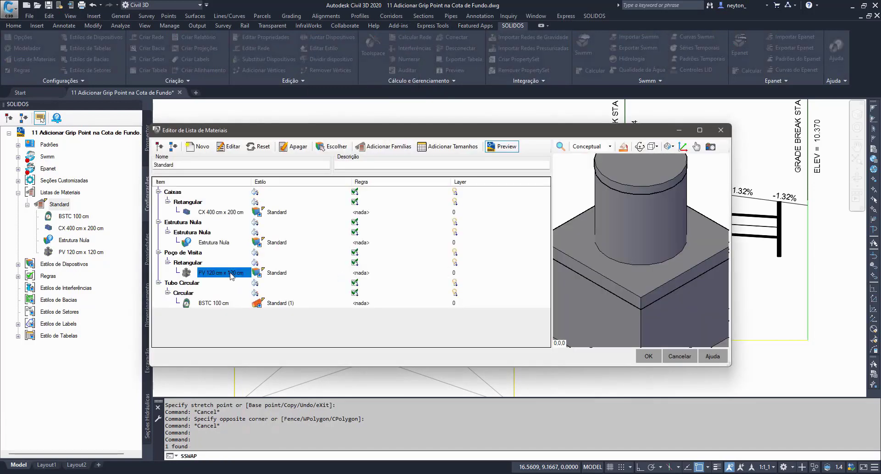
left_click(679, 356)
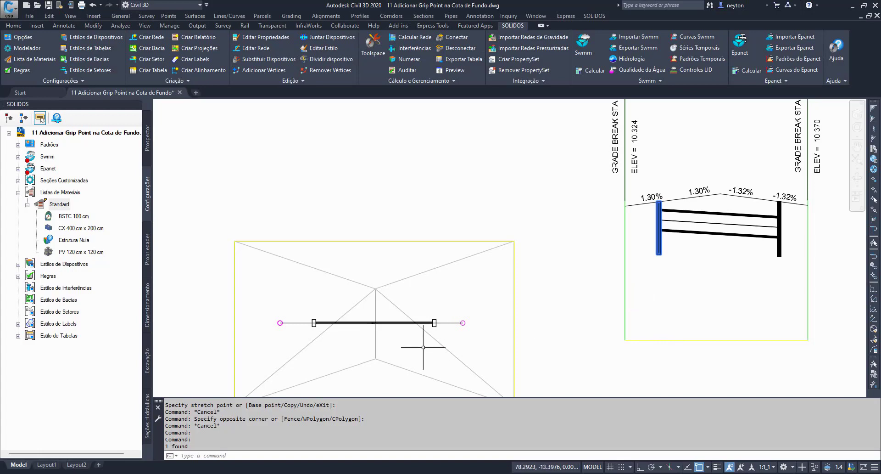
scroll(306, 342, "up", 2)
scroll(307, 349, "down", 4)
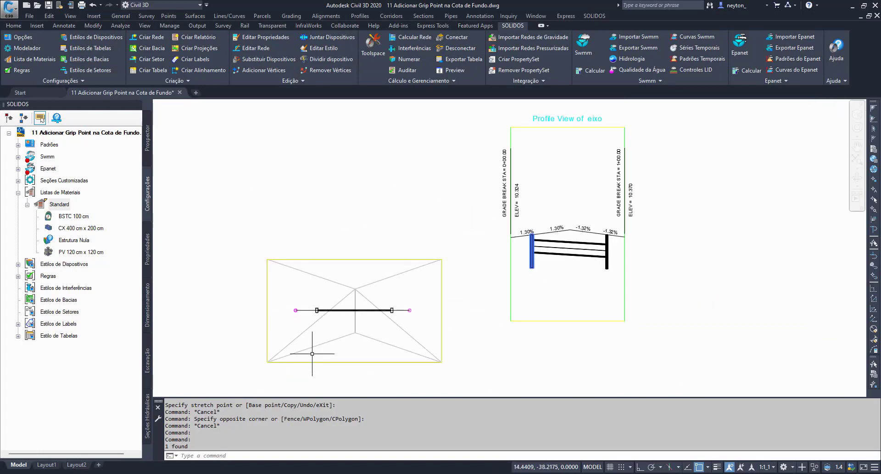
scroll(312, 354, "up", 3)
scroll(344, 367, "down", 3)
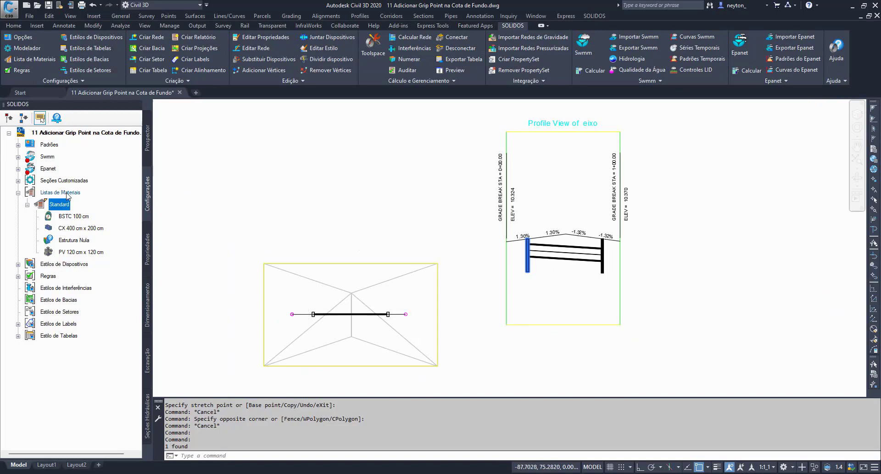
Create a Rede de Drenagem network that uses the Standard materials list
left_click(79, 254)
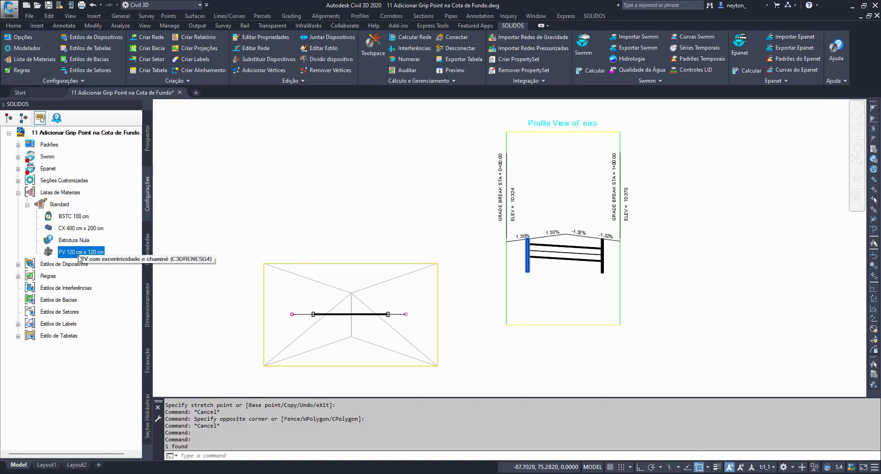
left_click(148, 143)
left_click(18, 145)
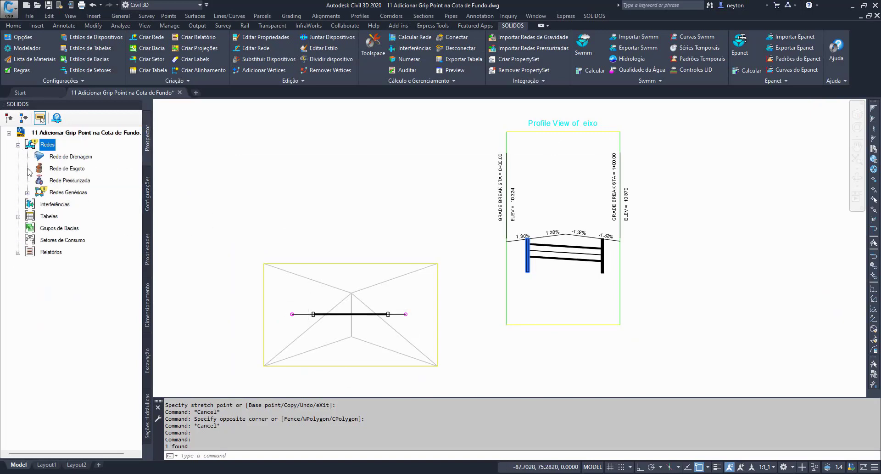
left_click(27, 193)
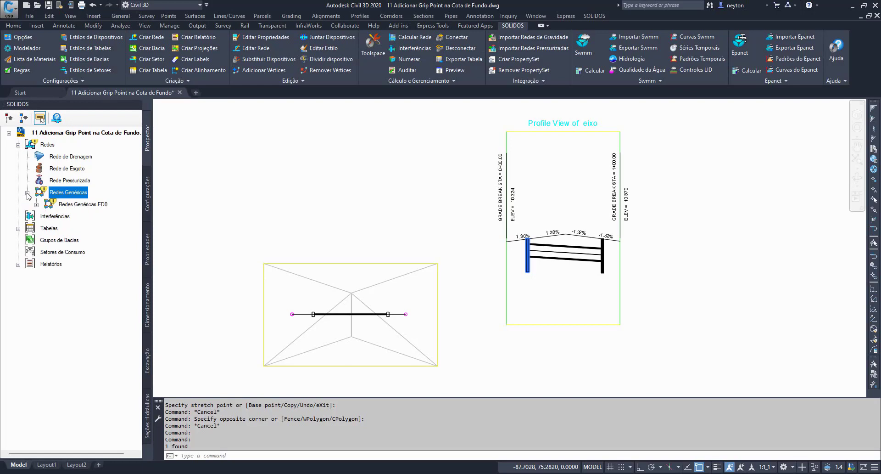
left_click(71, 157)
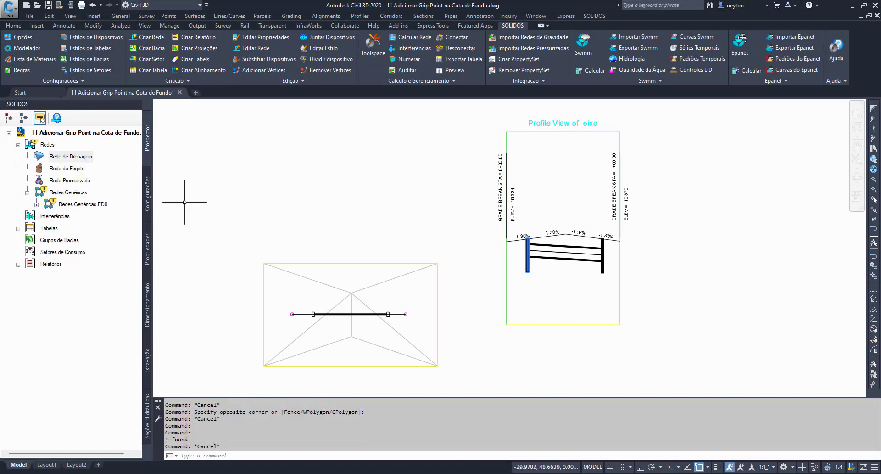
right_click(74, 157)
left_click(98, 163)
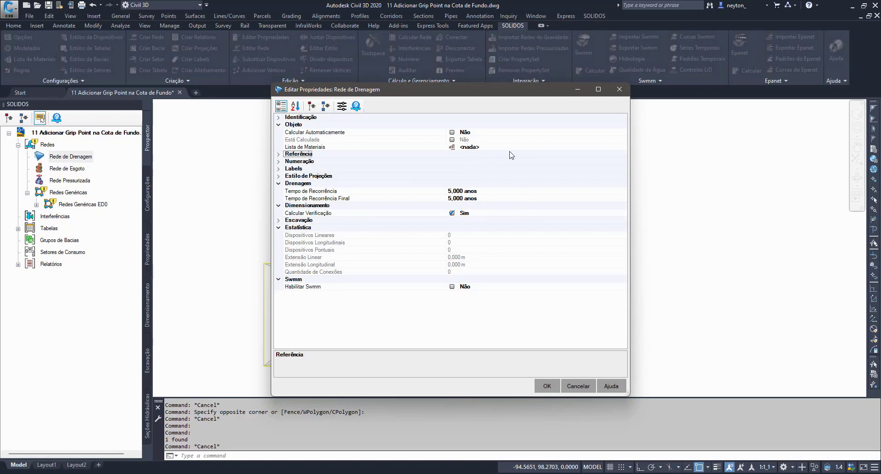
left_click(610, 147)
left_click(627, 147)
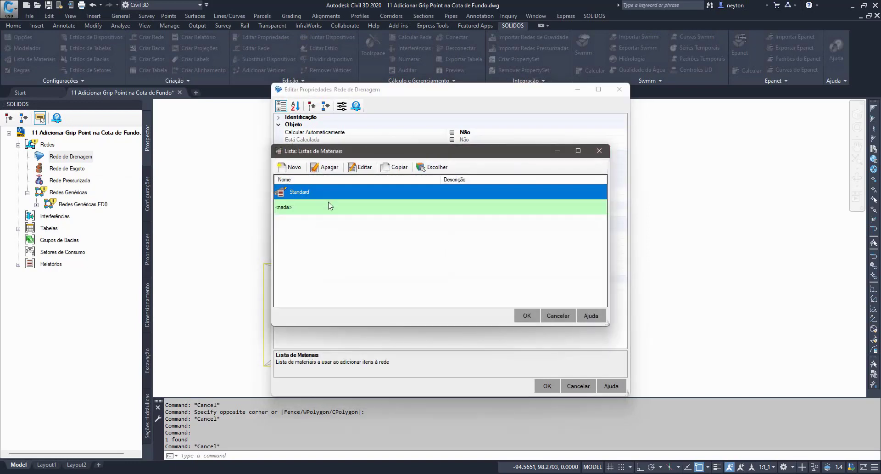
left_click(526, 316)
left_click(544, 386)
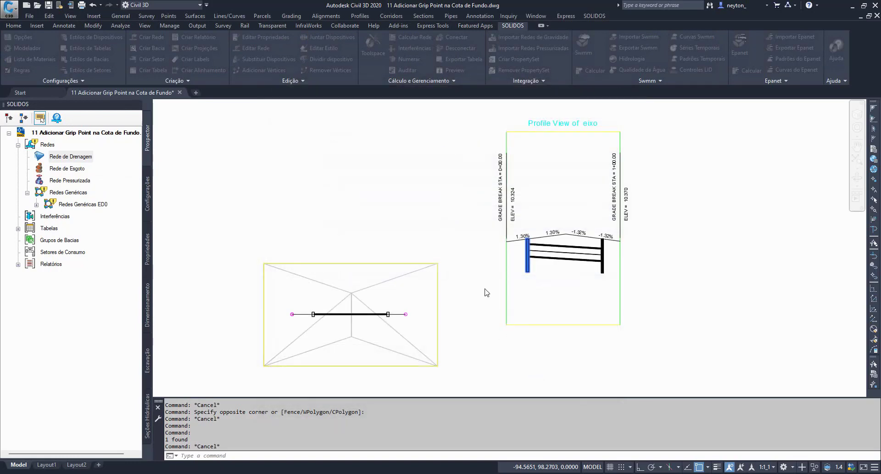
Insert a PV 120 cm x 120 cm manhole on the alignment just before the left box in plan, with rotation 0
left_click(364, 157)
left_click(326, 177)
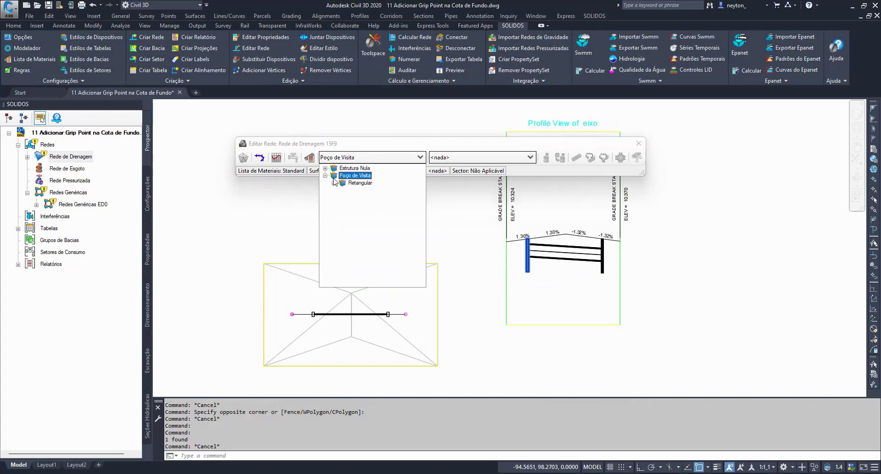
left_click(371, 191)
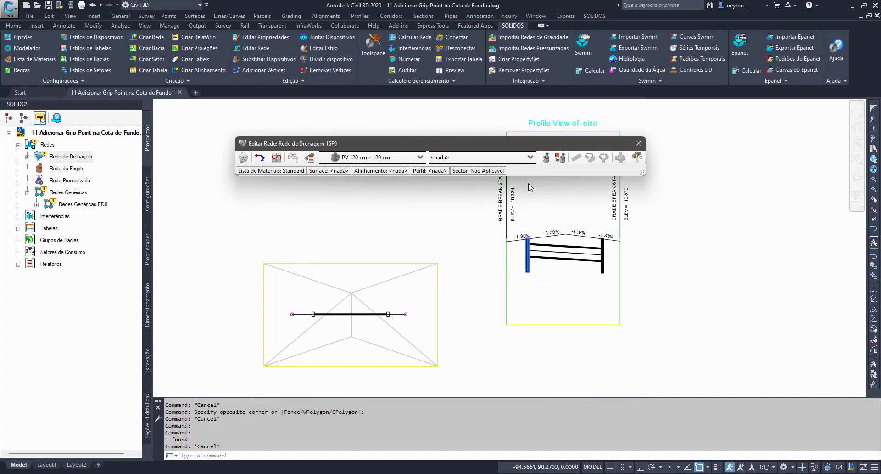
scroll(305, 317, "up", 4)
right_click(317, 298, "shift")
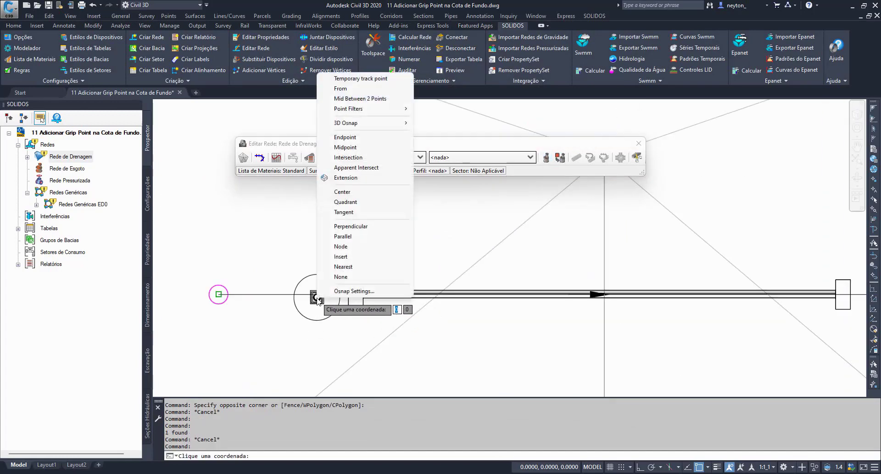
key("r")
left_click(317, 298)
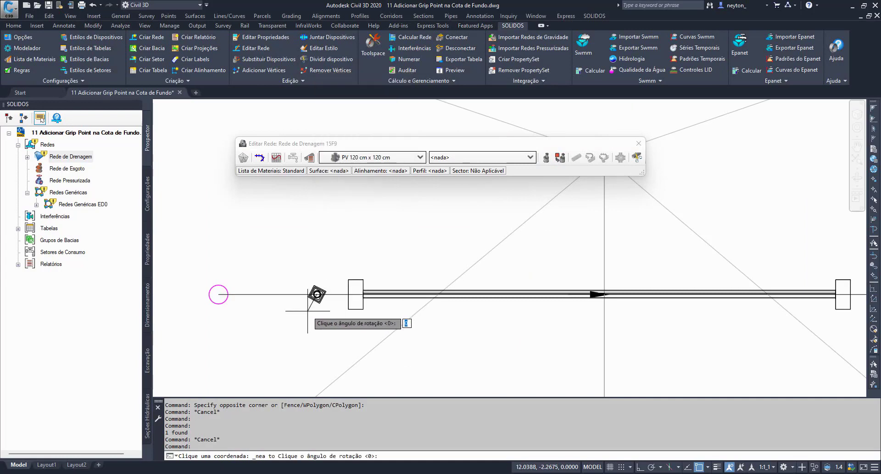
key("Return")
key("Return")
Project the new manhole into the Profile View of eixo and clear the selection
left_click(317, 295)
scroll(305, 321, "down", 5)
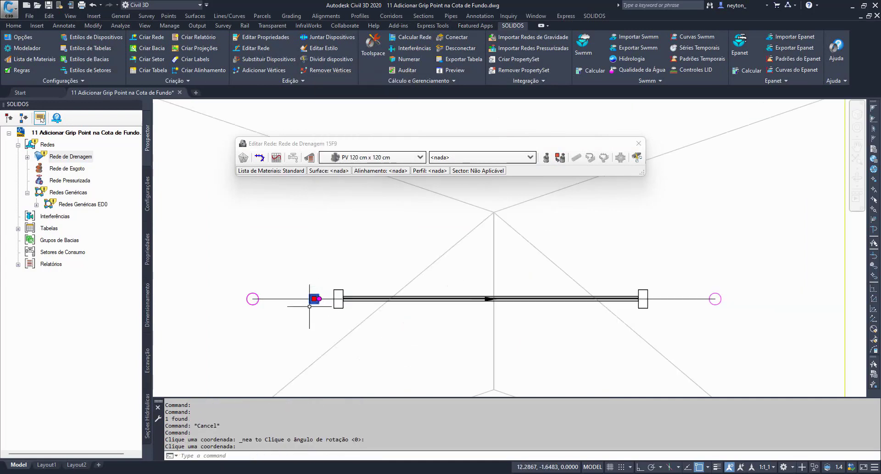
right_click(306, 321)
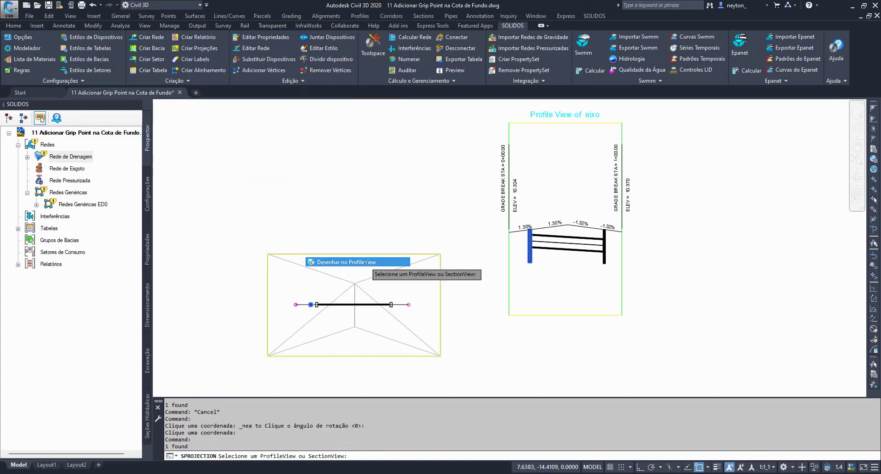
left_click(346, 263)
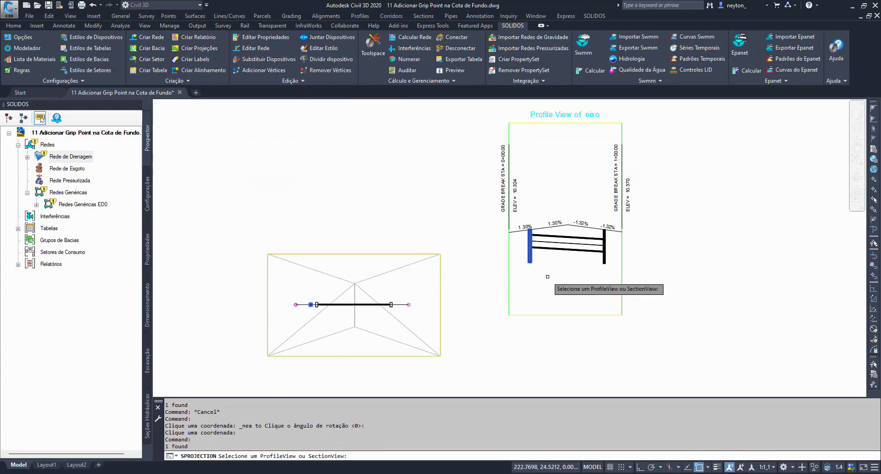
left_click(509, 281)
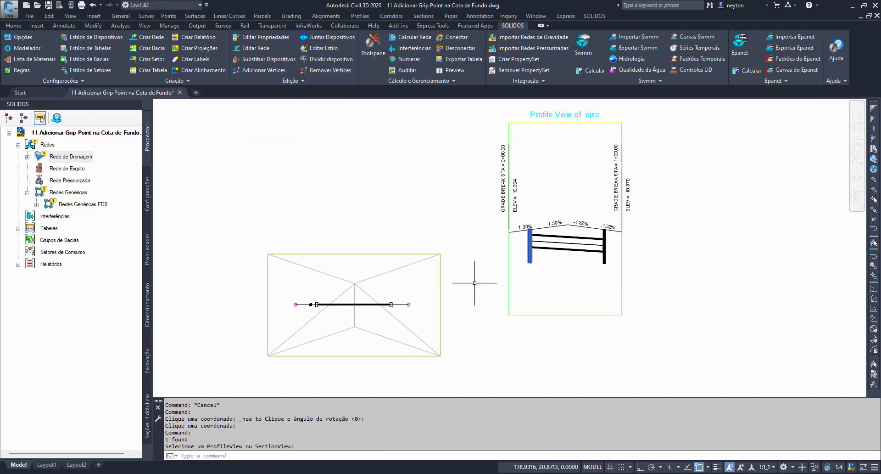
left_click(301, 294)
left_click(323, 321)
key("Escape")
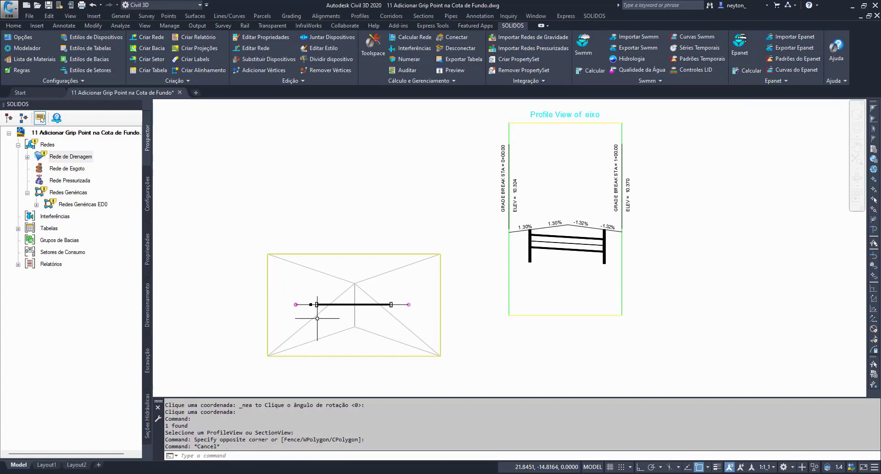
Assign superfície as the reference surface of the new manhole before the left box in plan
scroll(311, 308, "up", 2)
left_click(311, 299)
scroll(315, 290, "down", 3)
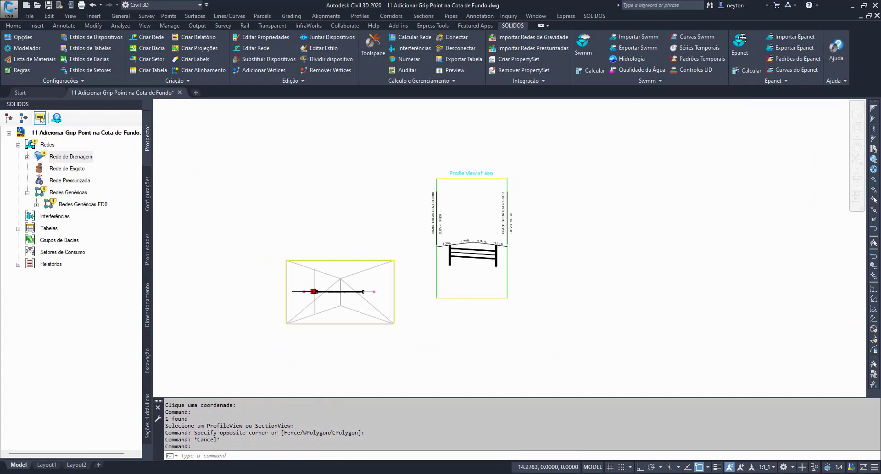
scroll(314, 289, "up", 1)
scroll(314, 289, "up", 1)
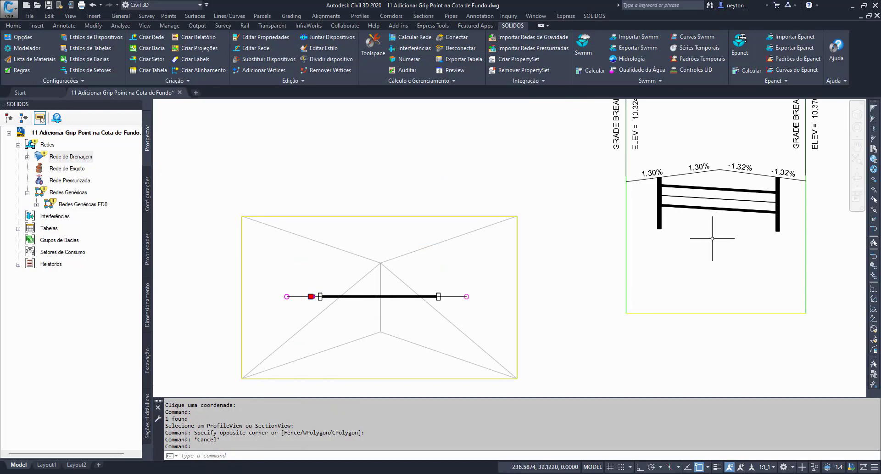
left_click(148, 252)
left_click(5, 139)
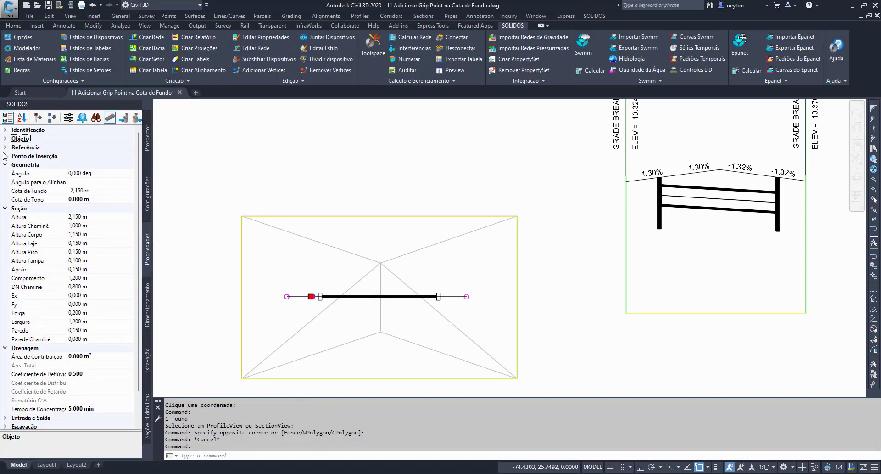
left_click(5, 147)
left_click(109, 191)
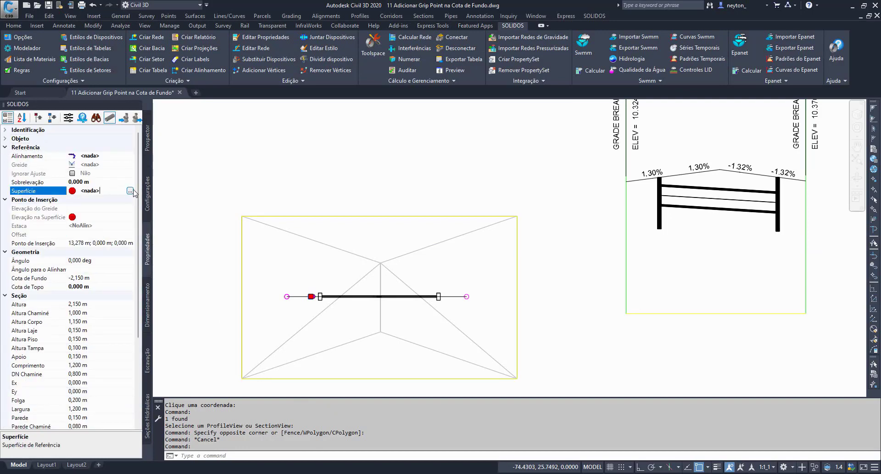
left_click(130, 190)
left_click(328, 184)
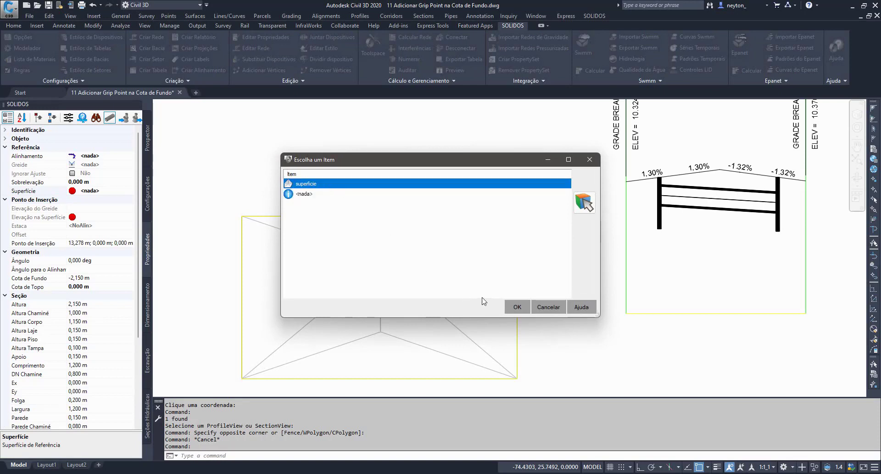
left_click(517, 308)
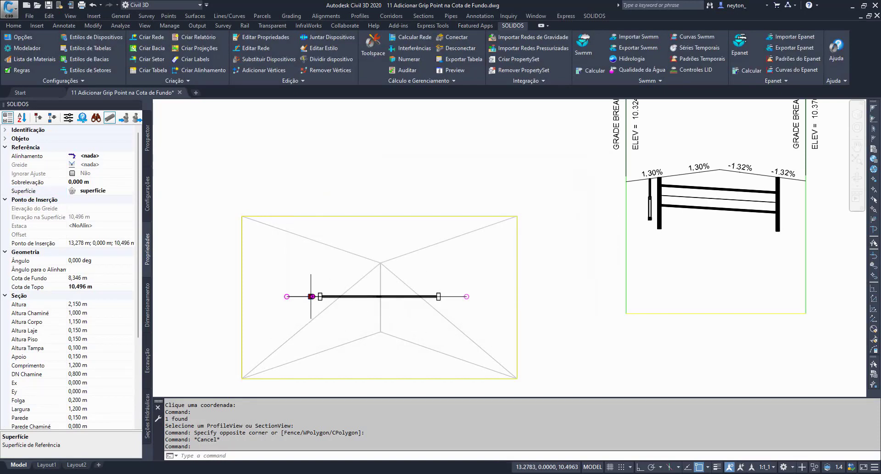
Select the manhole and the neighbouring box in turn to compare the grips they offer in the profile view
scroll(310, 299, "up", 8)
key("Escape")
left_click(320, 291)
scroll(303, 306, "down", 8)
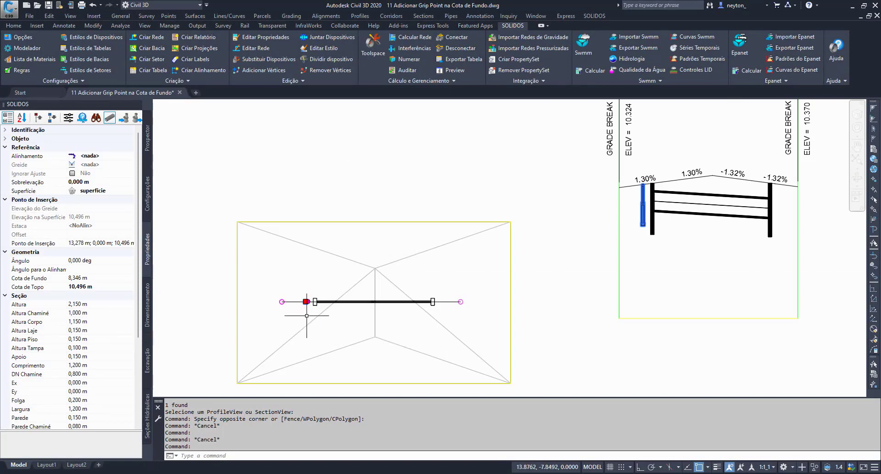
scroll(645, 223, "up", 7)
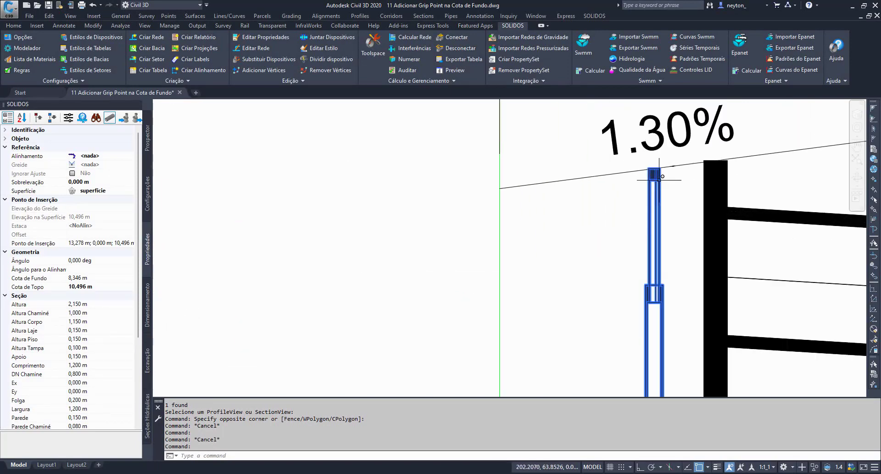
key("Escape")
left_click(658, 189)
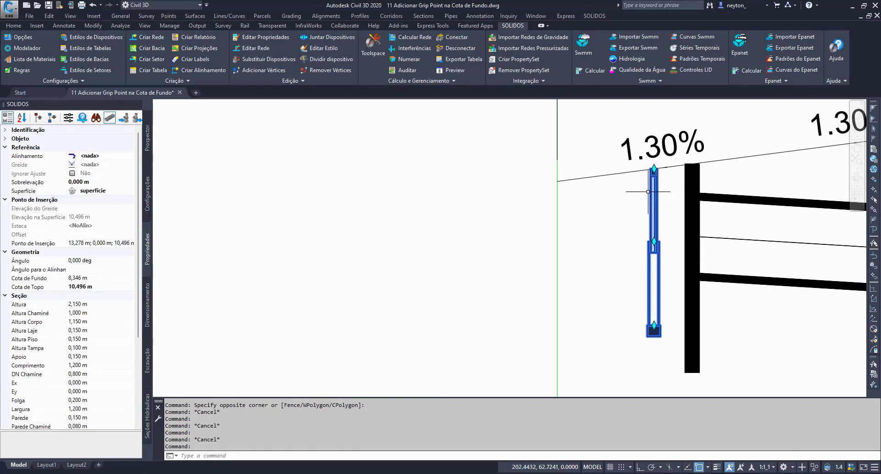
middle_click_drag(684, 291, 596, 286)
key("Escape")
left_click(620, 298)
left_click(589, 304)
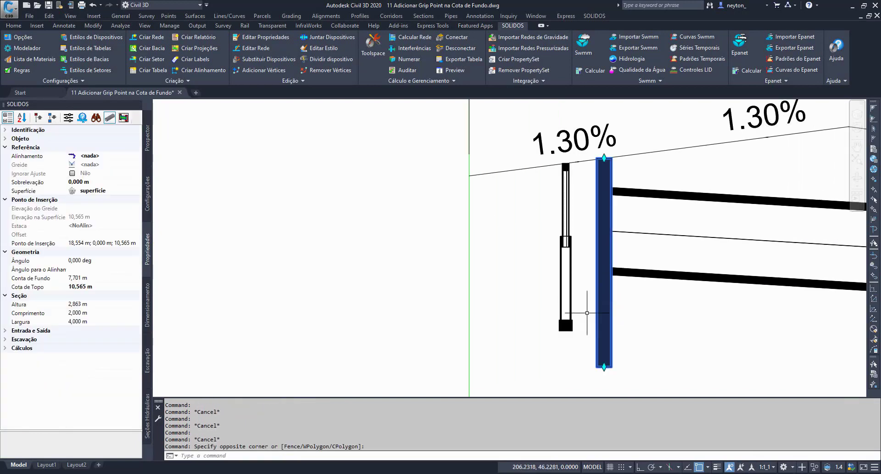
key("Escape")
left_click(582, 275)
left_click(528, 277)
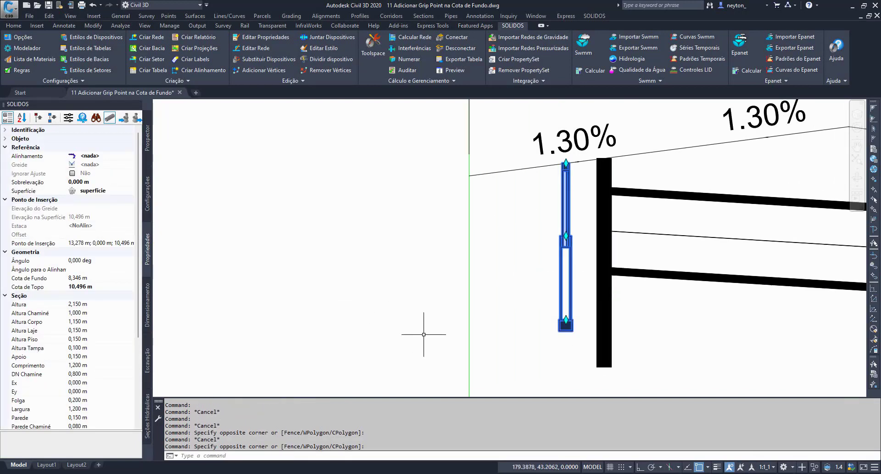
Stretch the manhole's bottom grip downward in the profile to a Cota de Fundo of about 7,952 m
scroll(509, 350, "up", 4)
scroll(620, 312, "down", 4)
left_click(622, 290)
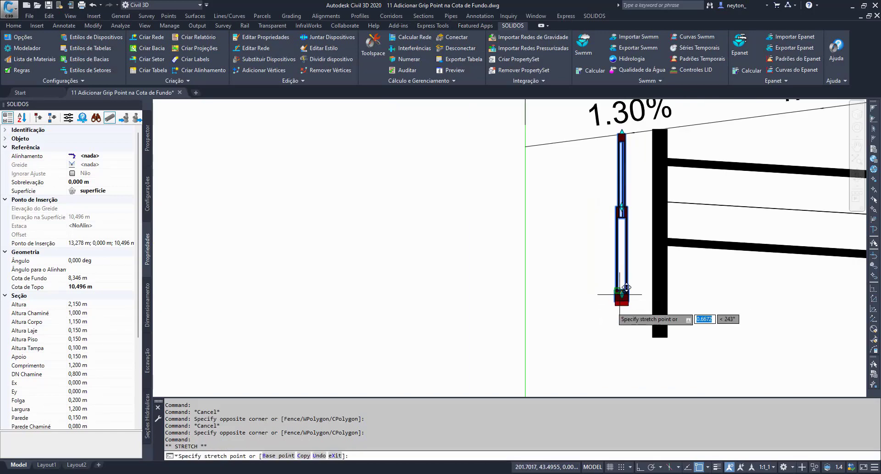
left_click(592, 325)
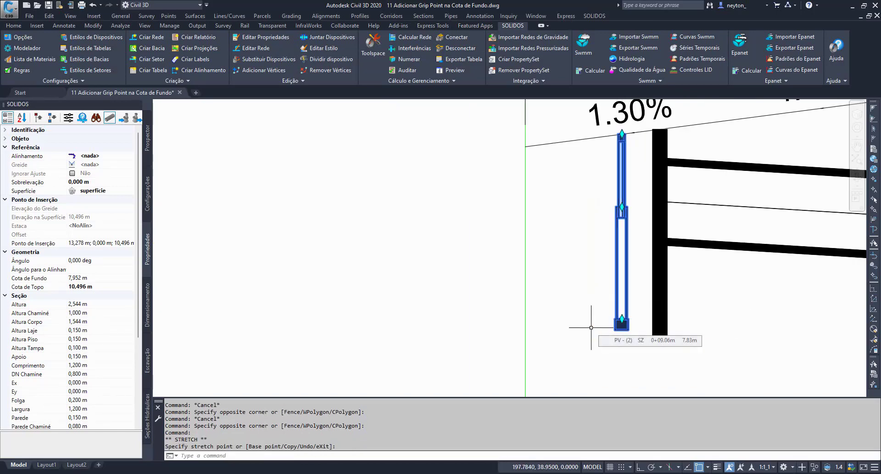
Move the manhole's chimney-base grip in the profile down and back up to an Altura Chaminé of about 0,707 m
left_click(622, 207)
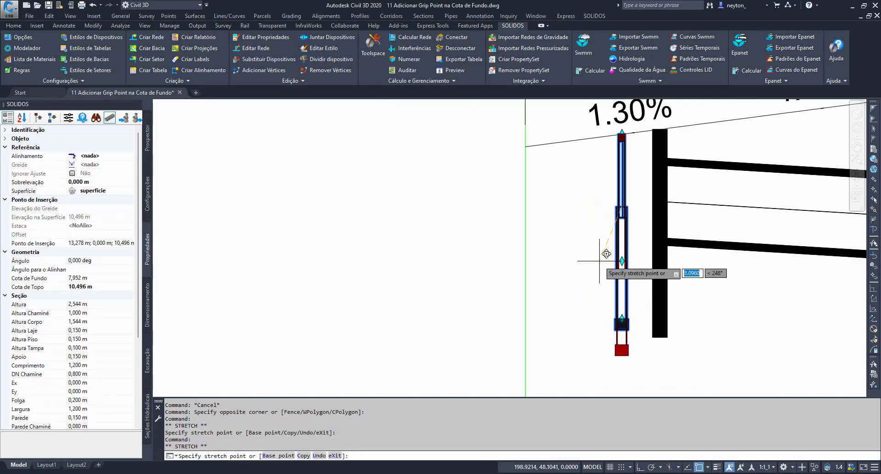
left_click(601, 269)
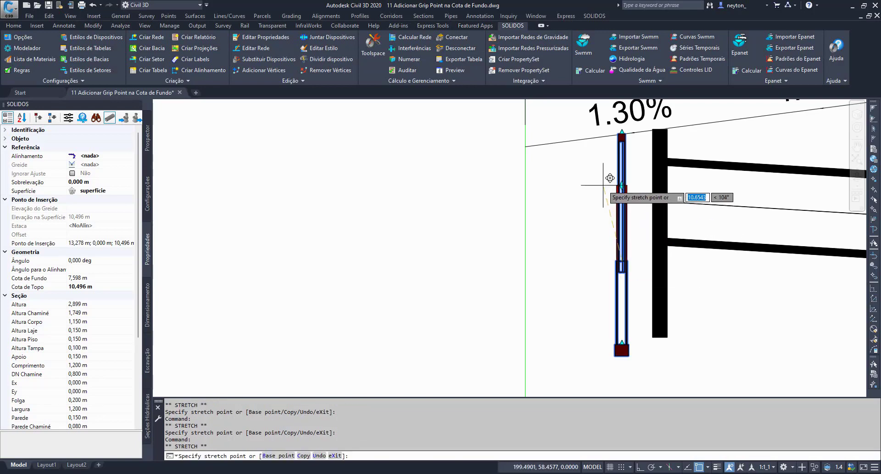
key("Escape")
left_click(628, 344)
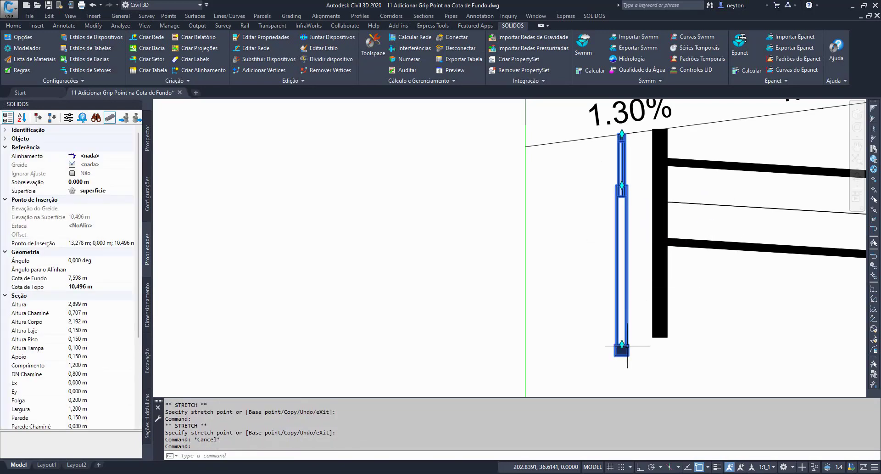
left_click(622, 344)
key("Escape")
key("Escape")
key("Escape")
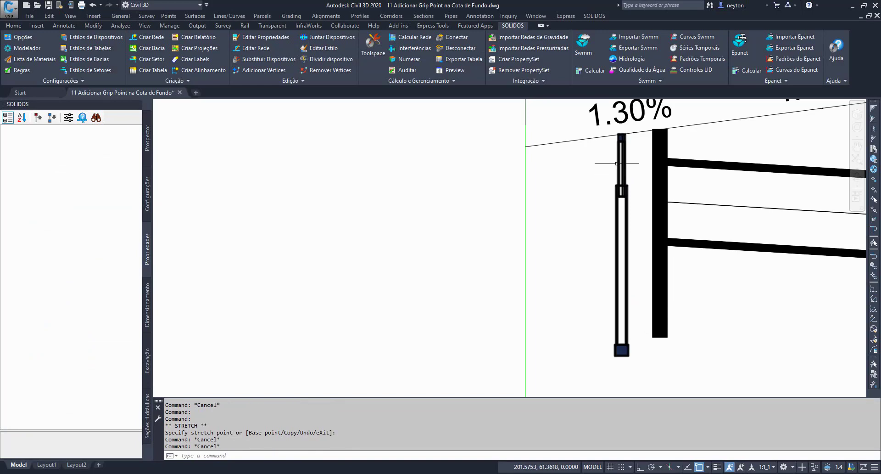
left_click(623, 246)
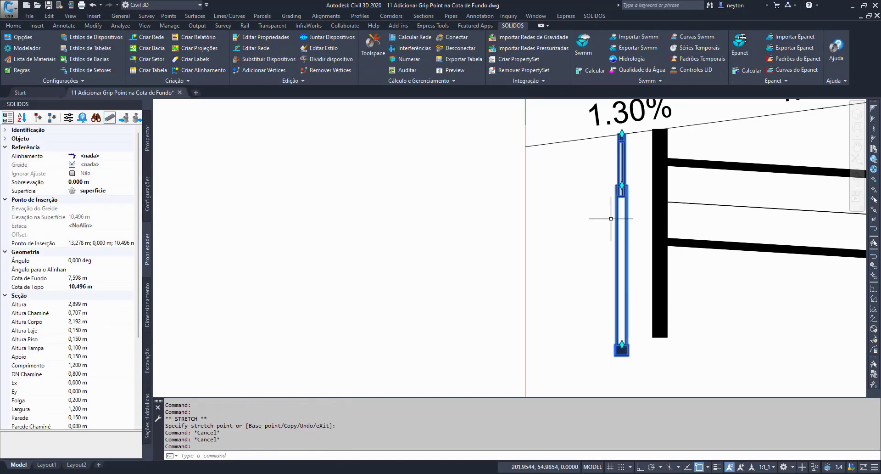
Split the model space into three viewports with the Right configuration, framing the plan network and the profile in the two small ones
scroll(623, 246, "down", 5)
scroll(573, 304, "up", 2)
key("Escape")
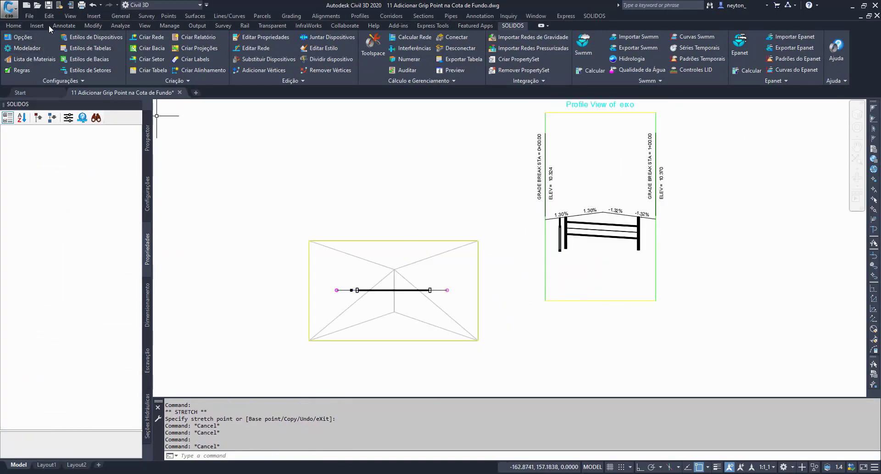
left_click(71, 16)
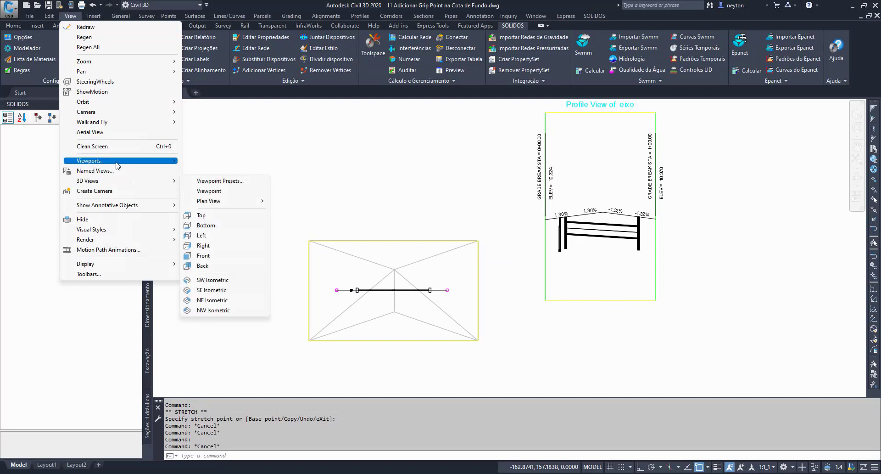
mouse_move(117, 164)
left_click(213, 204)
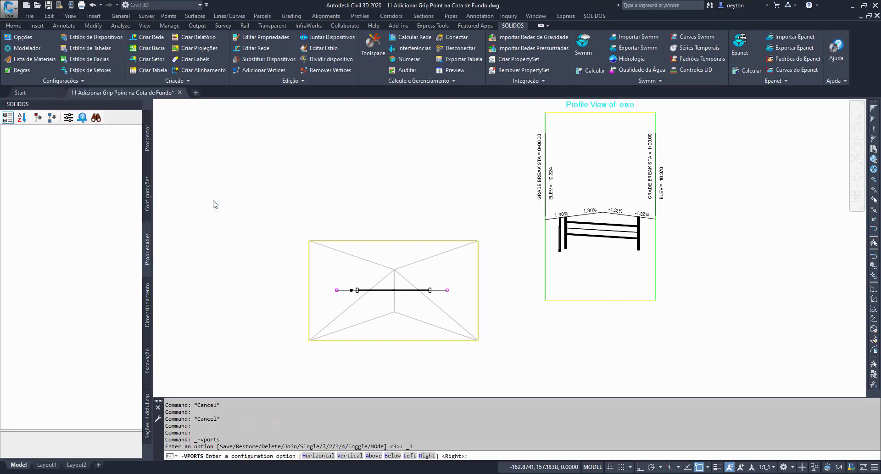
key("Return")
left_click(283, 209)
scroll(284, 197, "up", 8)
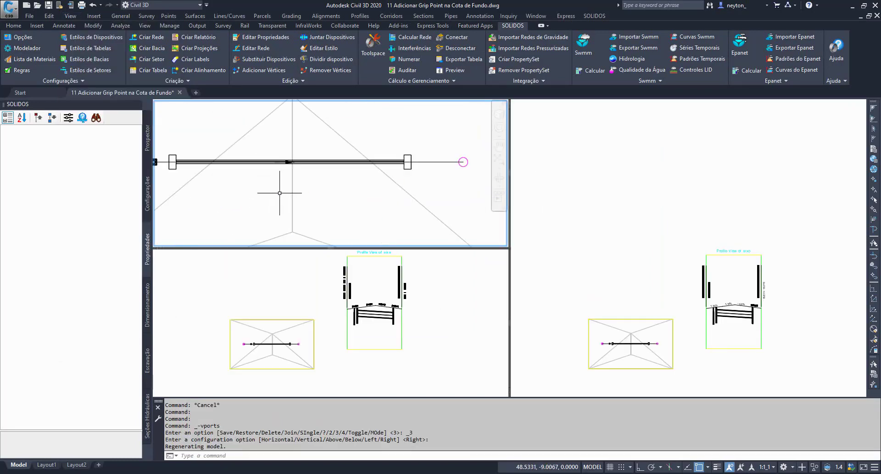
left_click(265, 293)
scroll(381, 311, "up", 7)
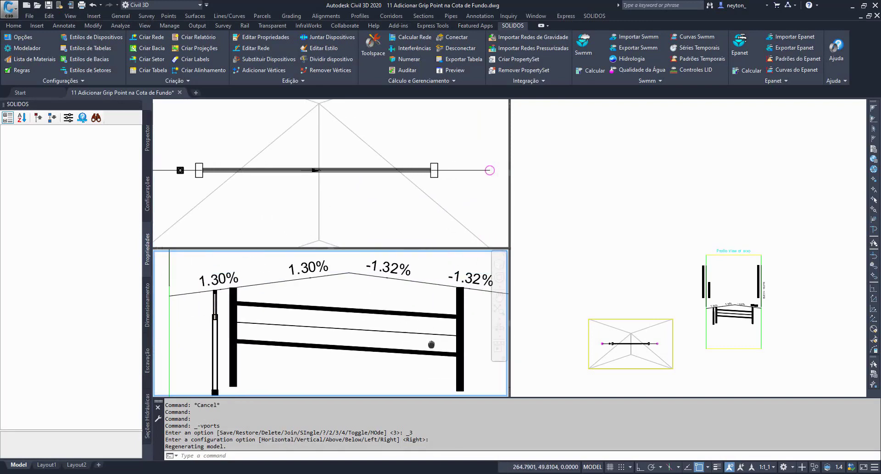
Set the large viewport to the SE Isometric view and frame the manhole and adjoining box
left_click(563, 247)
left_click(70, 16)
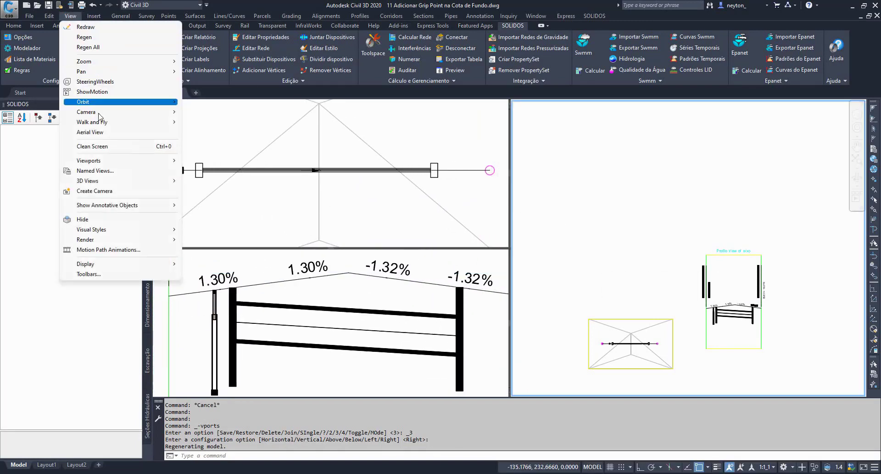
mouse_move(117, 180)
left_click(212, 289)
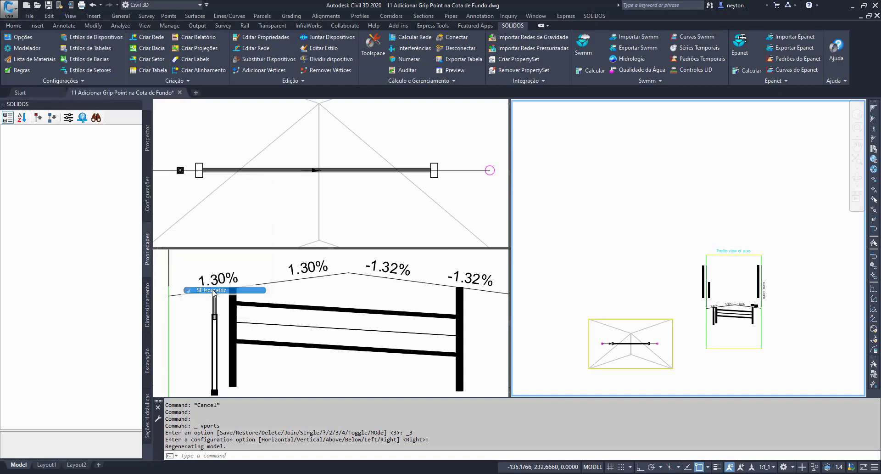
scroll(579, 191, "up", 10)
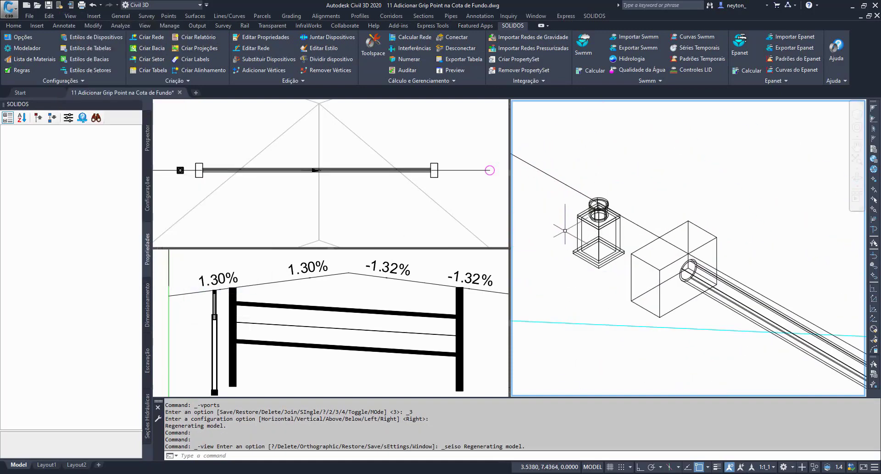
Apply the Conceptual visual style to the isometric viewport
left_click(70, 15)
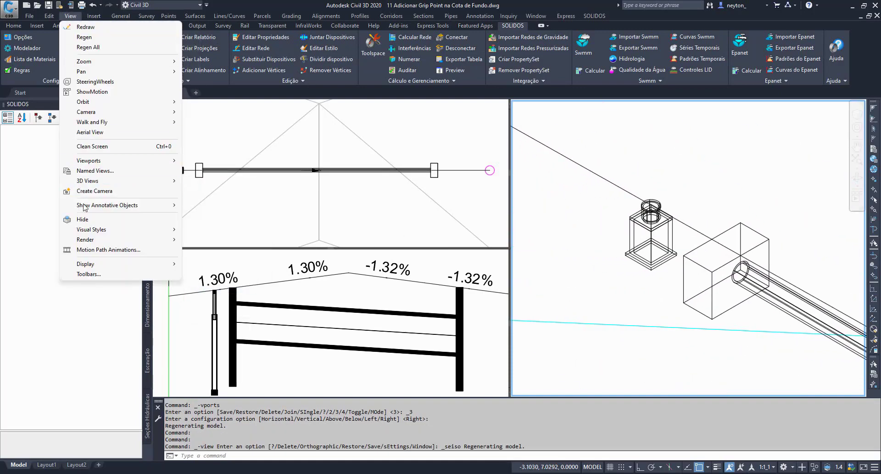
mouse_move(110, 229)
left_click(208, 274)
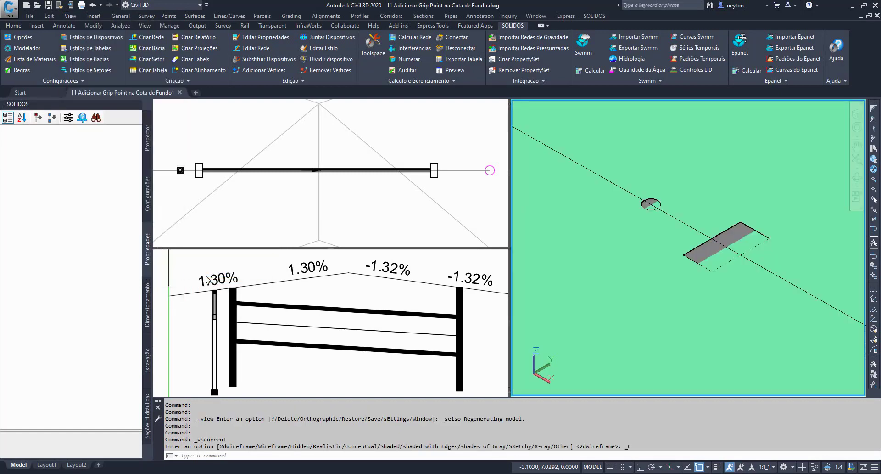
scroll(691, 245, "down", 7)
scroll(659, 247, "up", 1)
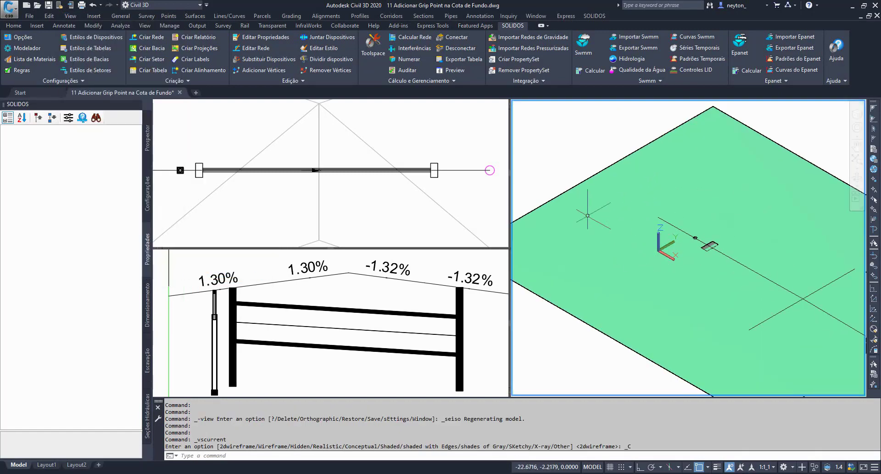
left_click(577, 185)
right_click(577, 186)
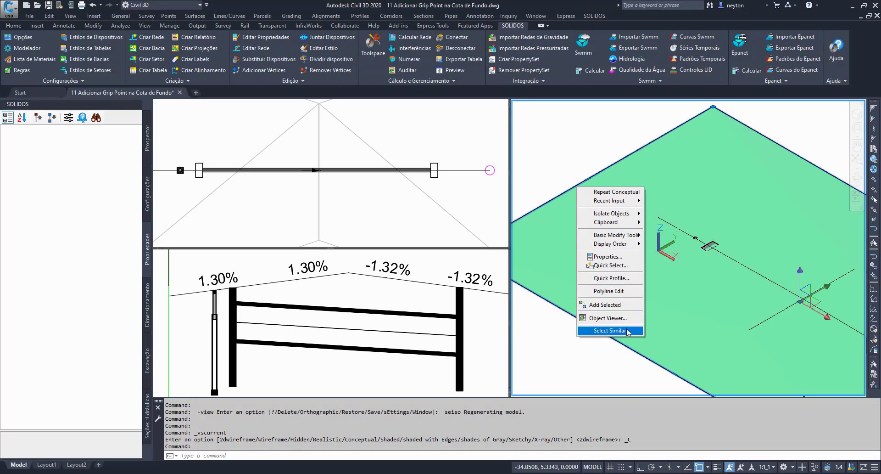
key("Escape")
key("Escape")
Turn off the Triangles component in the surface's Standard style for the Model view direction
left_click(569, 227)
right_click(568, 227)
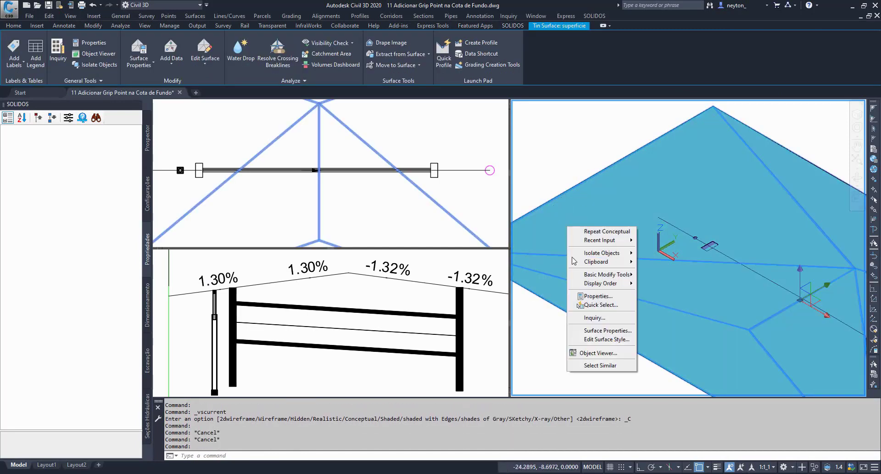
left_click(624, 342)
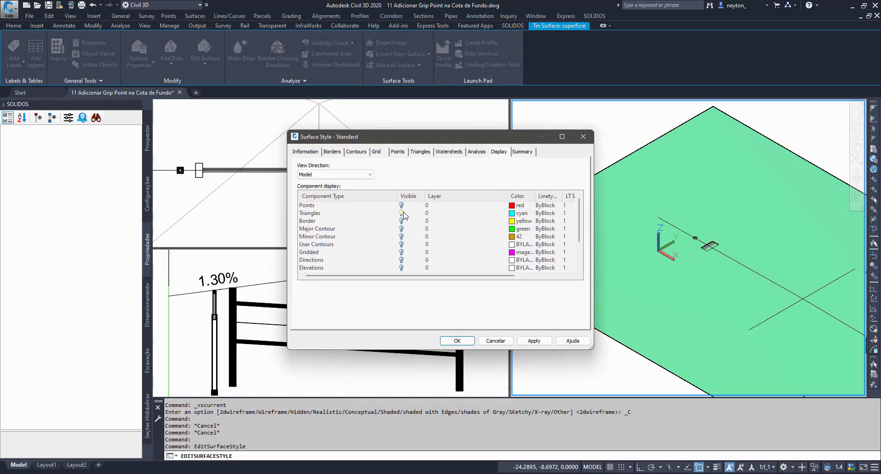
left_click(402, 213)
left_click(457, 341)
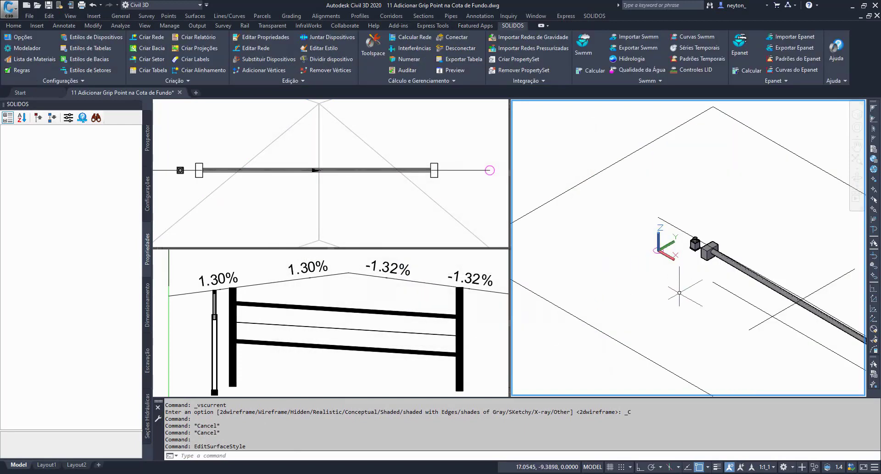
Select the rectangular manhole in the profile and lower its middle grip to a chimney height of about 1.59 m
left_click(215, 339)
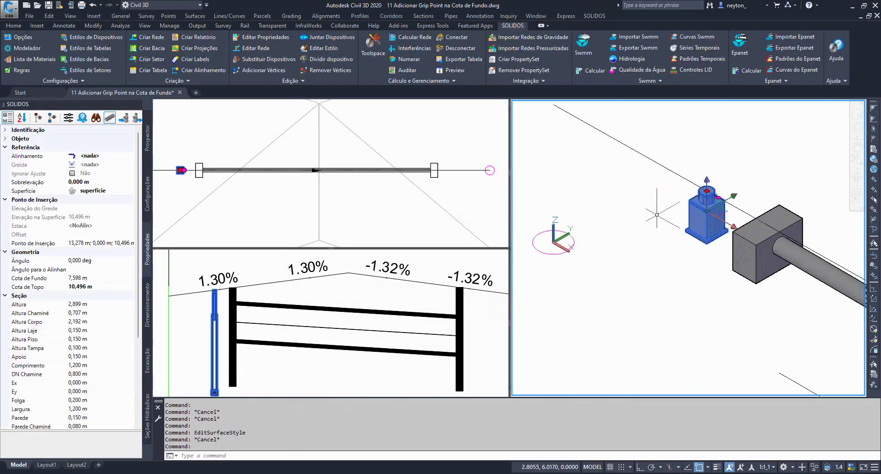
scroll(269, 317, "up", 4)
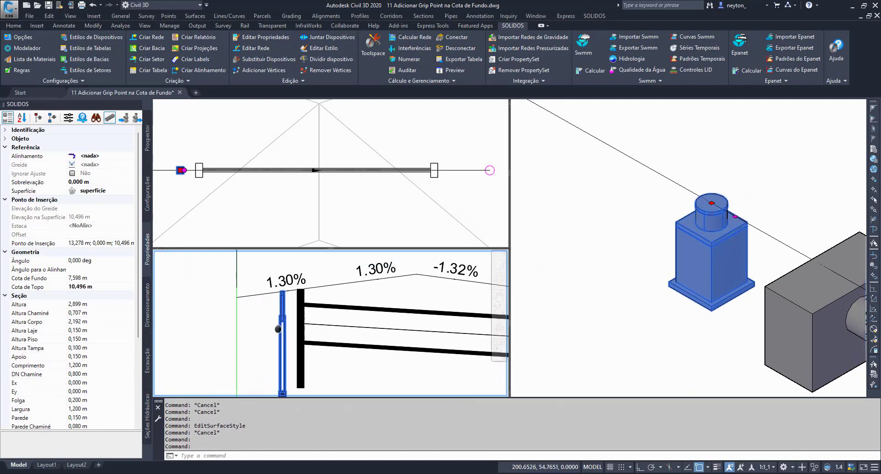
scroll(282, 316, "down", 2)
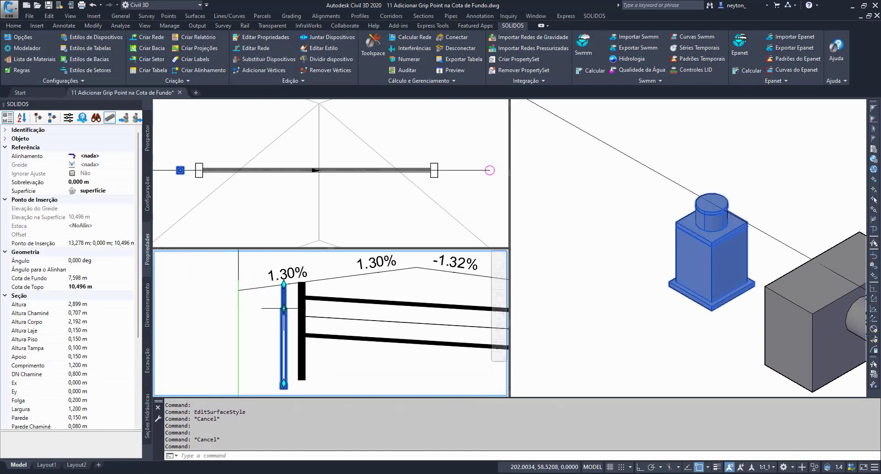
left_click(284, 307)
left_click(272, 338)
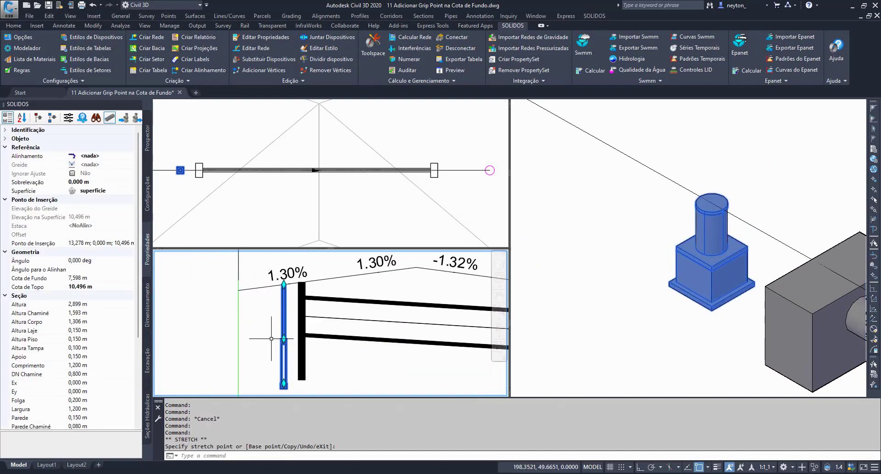
Lower the manhole's middle grip to a chimney height of about 2.28 m and its bottom grip to about elevation 6.50 m
left_click(283, 362)
left_click(284, 363)
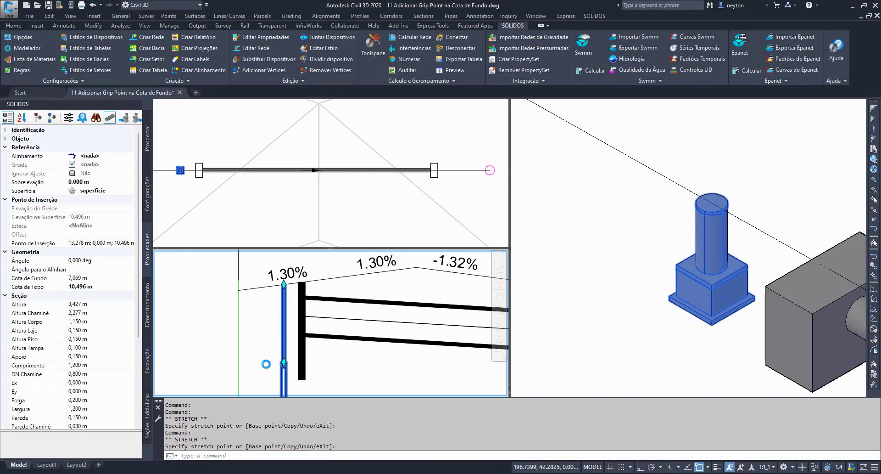
scroll(294, 365, "down", 2)
left_click(288, 367)
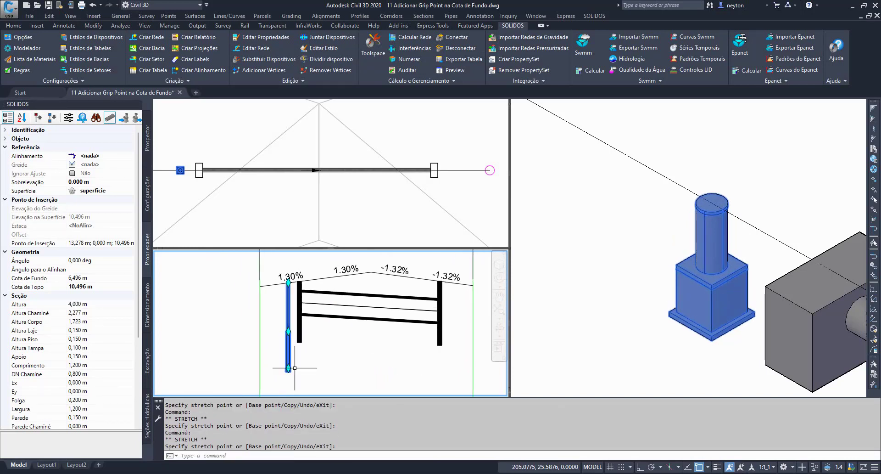
key("Escape")
key("Escape")
Stretch the manhole's middle grip below its current bottom, to a chimney height of about 4.04 m, and clear the selection
left_click(289, 368)
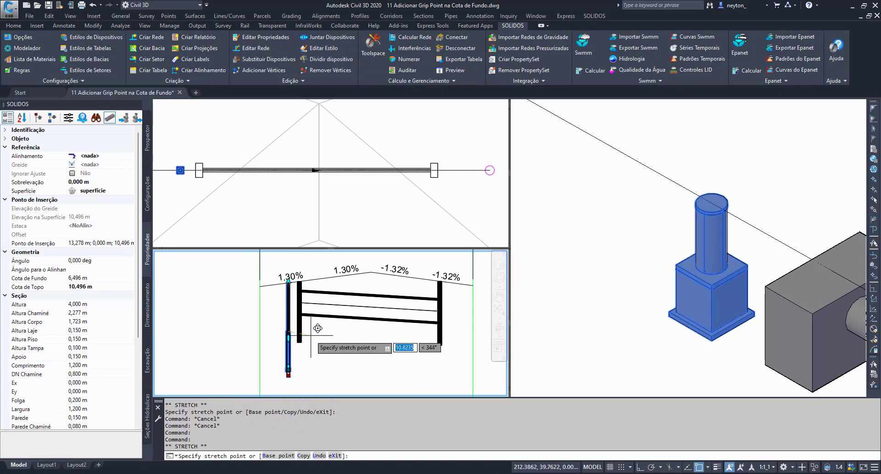
left_click(324, 361)
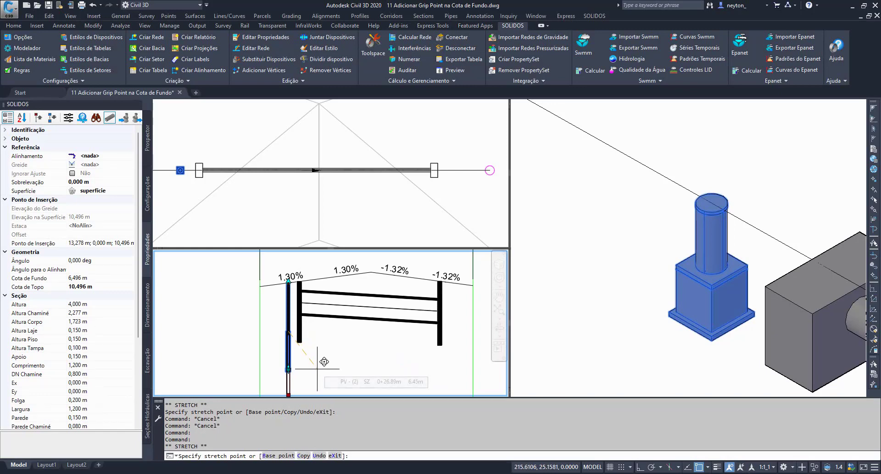
mouse_move(323, 366)
middle_mouse_down()
mouse_move(328, 330)
mouse_move(330, 352)
middle_mouse_up()
key("Escape")
key("Escape")
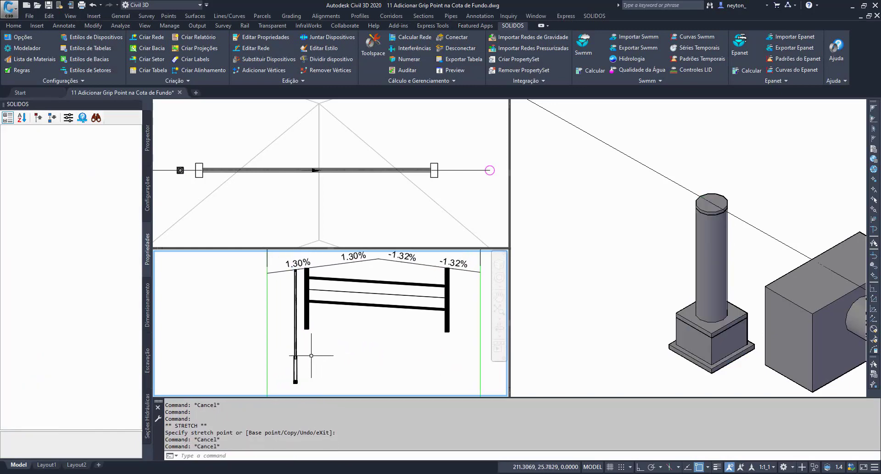
Examine the typical section properties of PV 120 cm x 120 cm in the Standard materials list, including the Corpo Mínimo limit
left_click(296, 351)
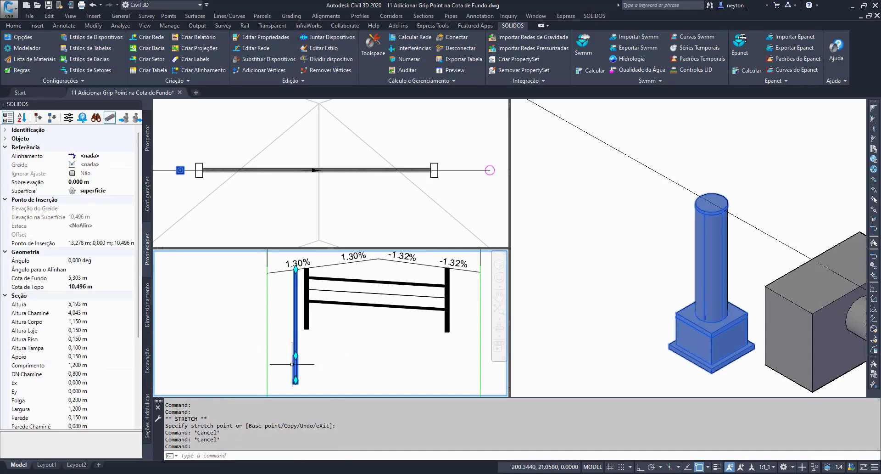
left_click(149, 199)
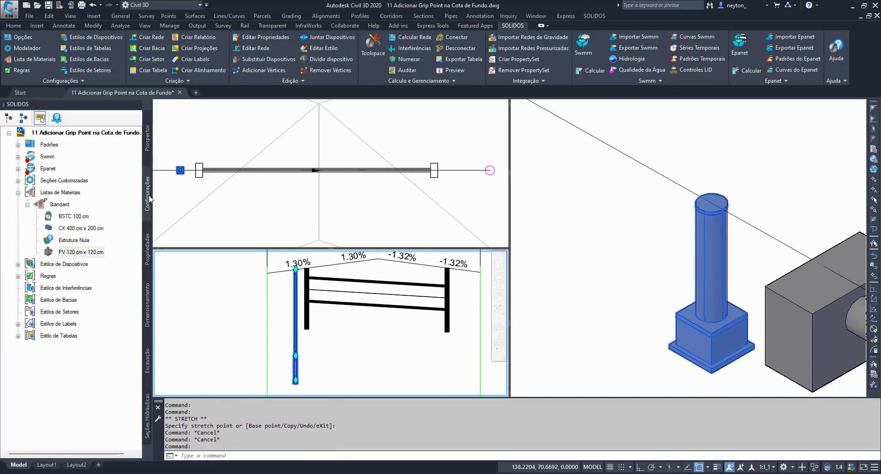
double_click(100, 252)
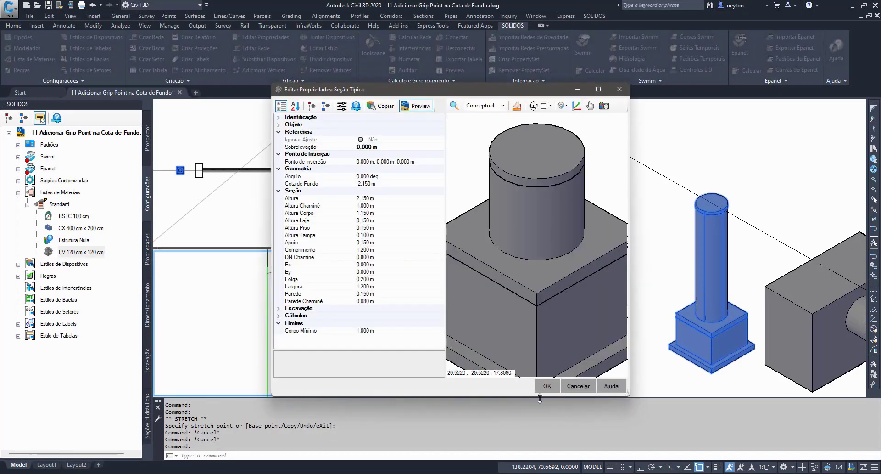
left_click(578, 385)
Open the Poço de Visita Retangular custom section from Dispositivos Pontuais de Gravidade in the Solids Builder
left_click(19, 181)
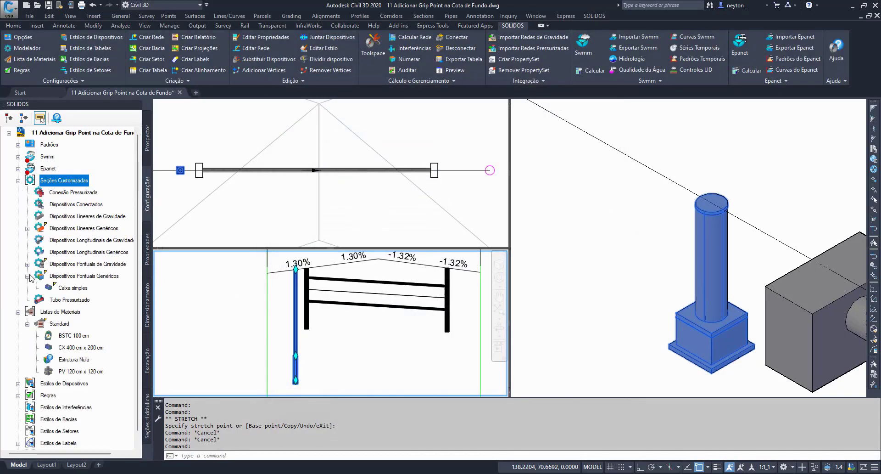
left_click(26, 228)
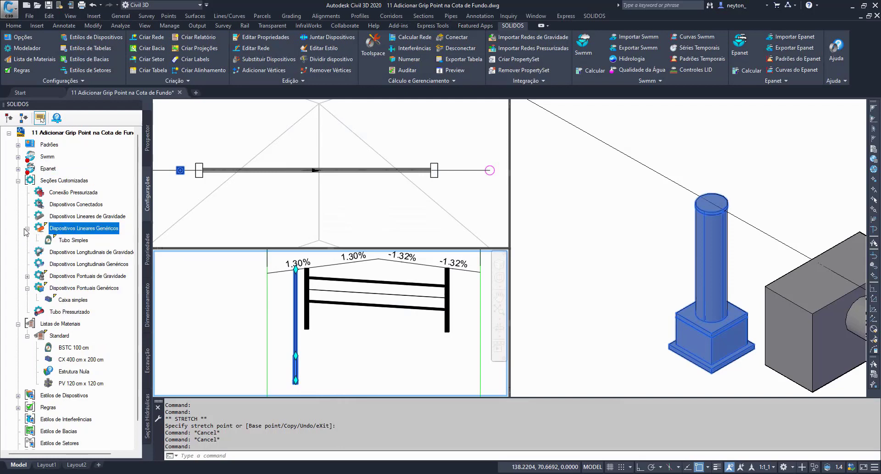
left_click(27, 228)
left_click(27, 264)
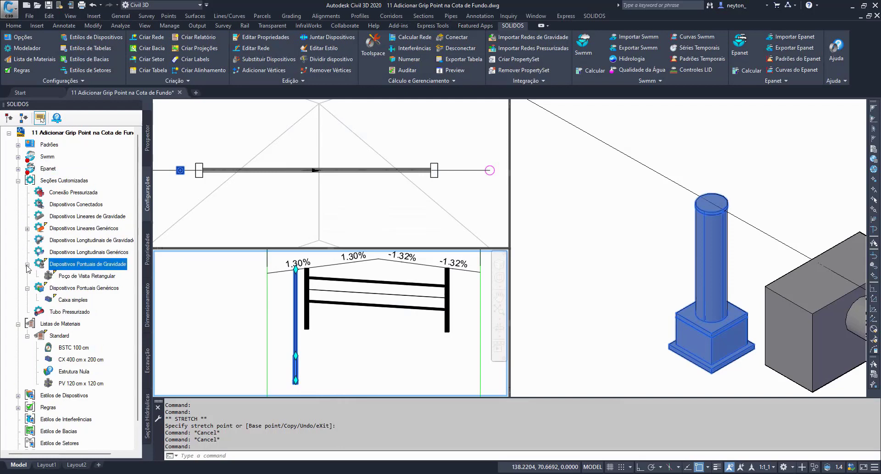
left_click(71, 275)
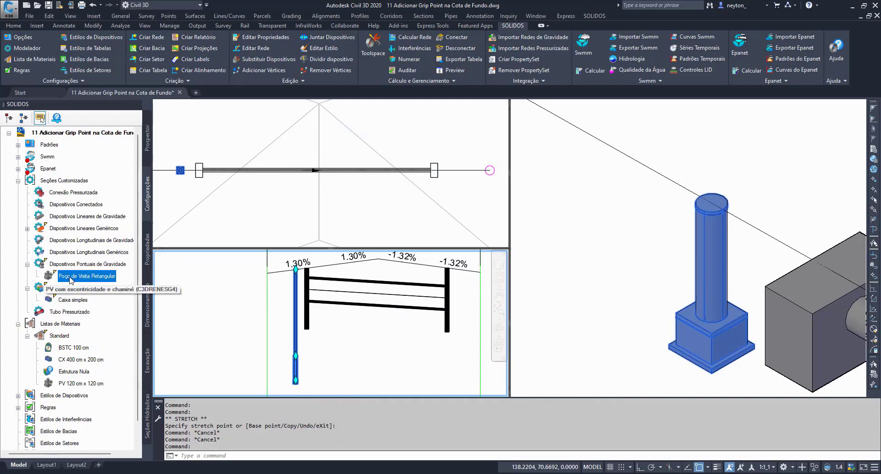
double_click(71, 276)
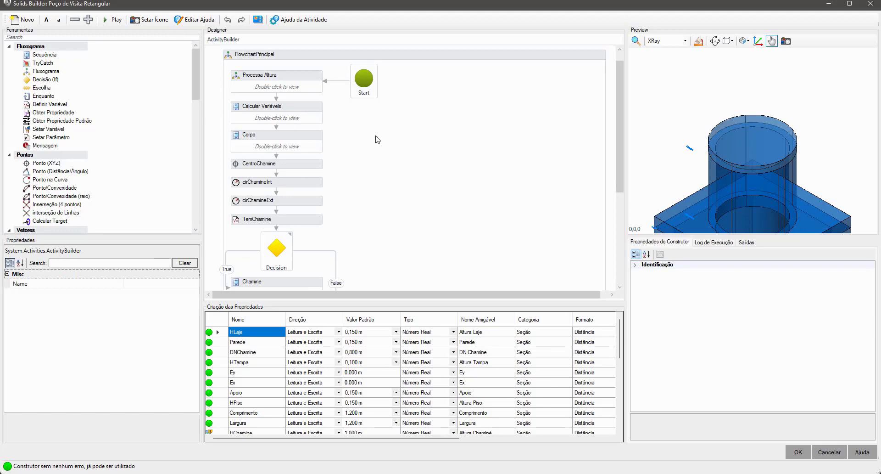
Examine the activity sequence of the manhole's main flowchart, from Processa Altura through the chimney decision to Grips e Conectores
left_click(320, 110)
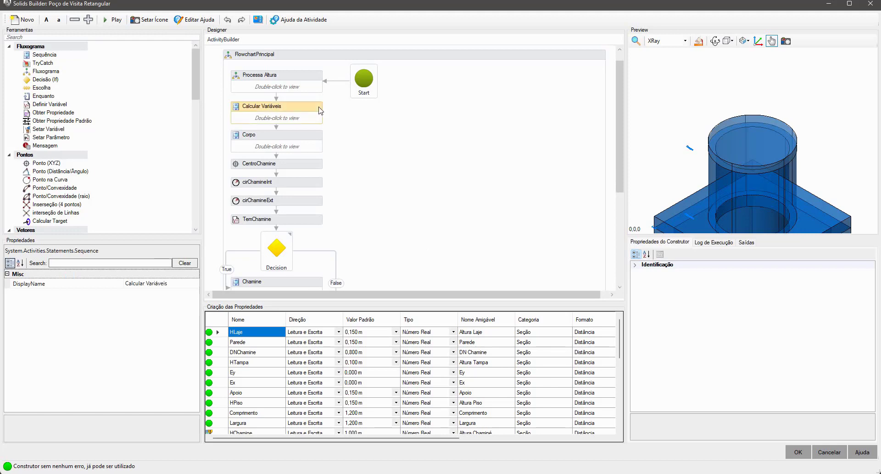
left_click(315, 139)
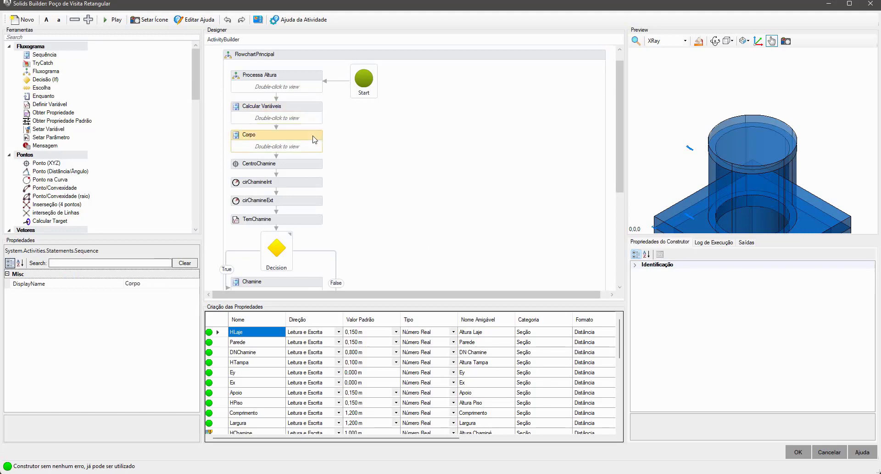
scroll(315, 139, "down", 3)
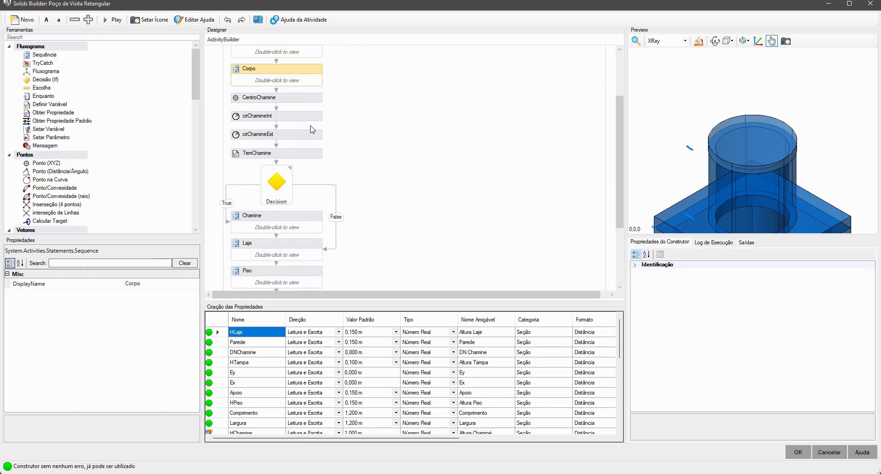
left_click(308, 97)
left_click(309, 153)
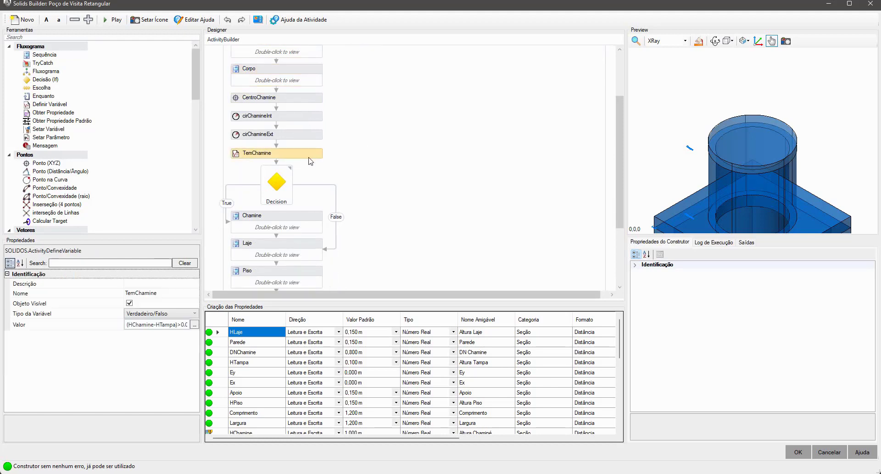
scroll(418, 167, "down", 3)
scroll(411, 162, "up", 3)
left_click(316, 73)
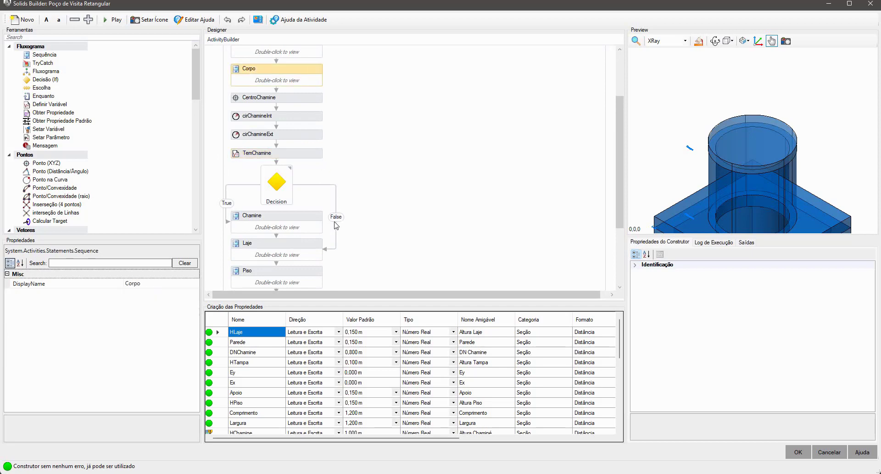
left_click(312, 244)
scroll(321, 238, "down", 3)
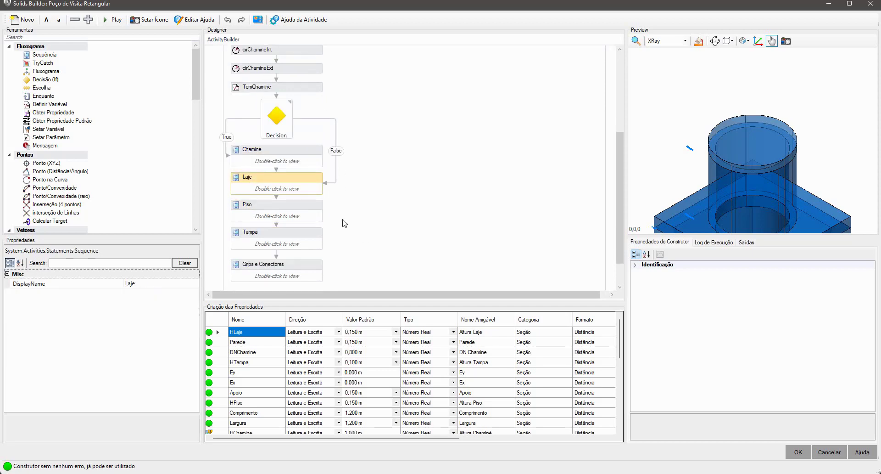
scroll(437, 172, "up", 6)
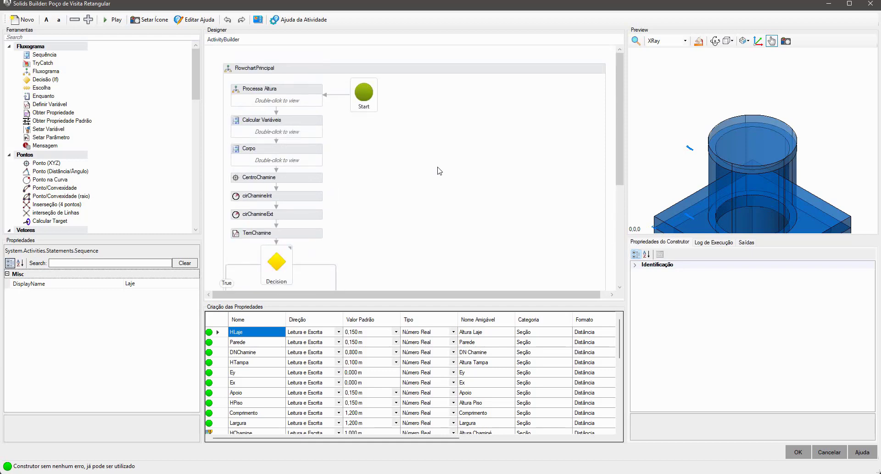
scroll(440, 171, "down", 7)
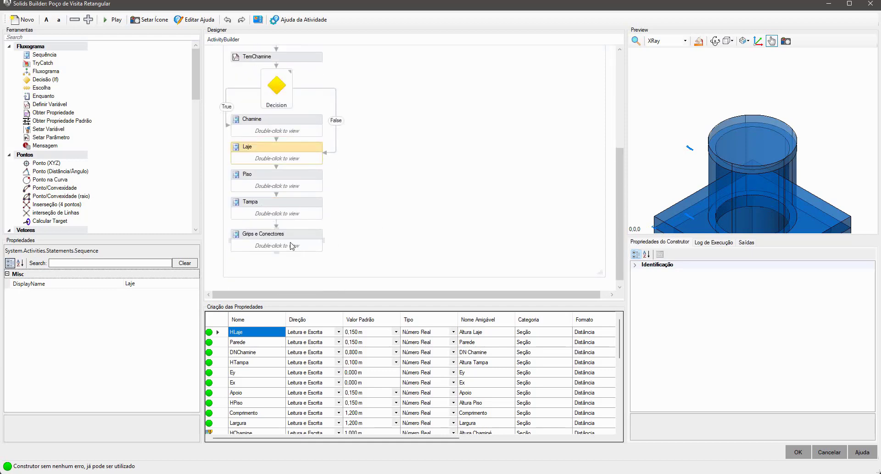
left_click(290, 246)
scroll(290, 246, "up", 8)
Open the Processa Altura flowchart and review its elevation variables, pipe checks and decision branches
left_click(314, 97)
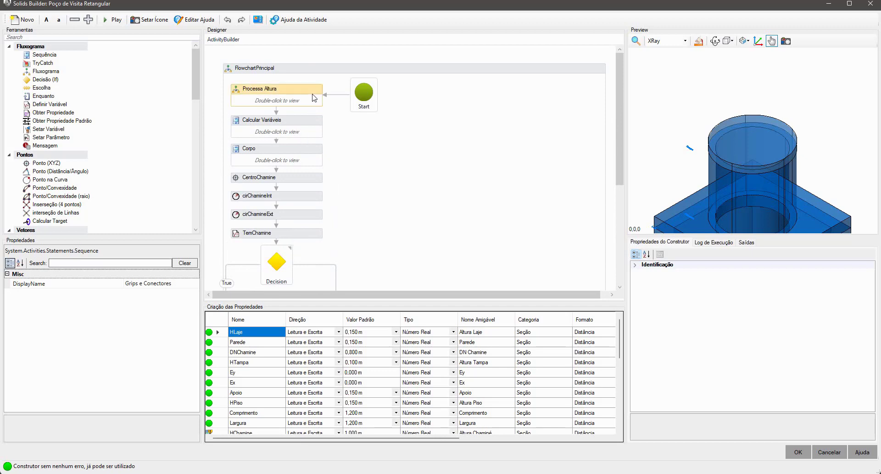
double_click(315, 96)
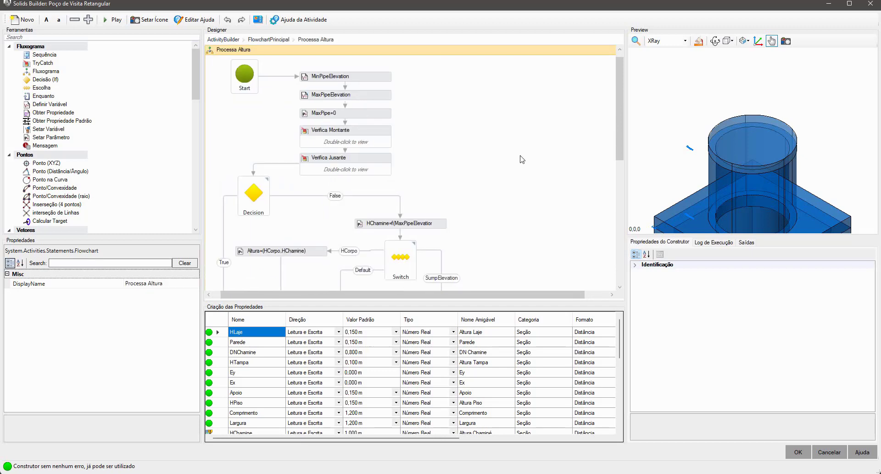
scroll(555, 194, "down", 5)
scroll(556, 194, "up", 6)
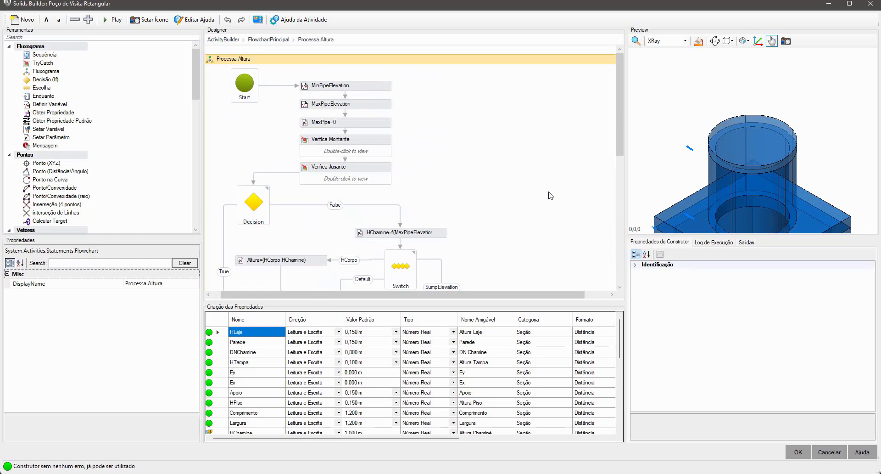
Enlarge the 3D preview and orbit the manhole model to view the whole body and chimney from the side
left_click_drag(676, 236, 681, 322)
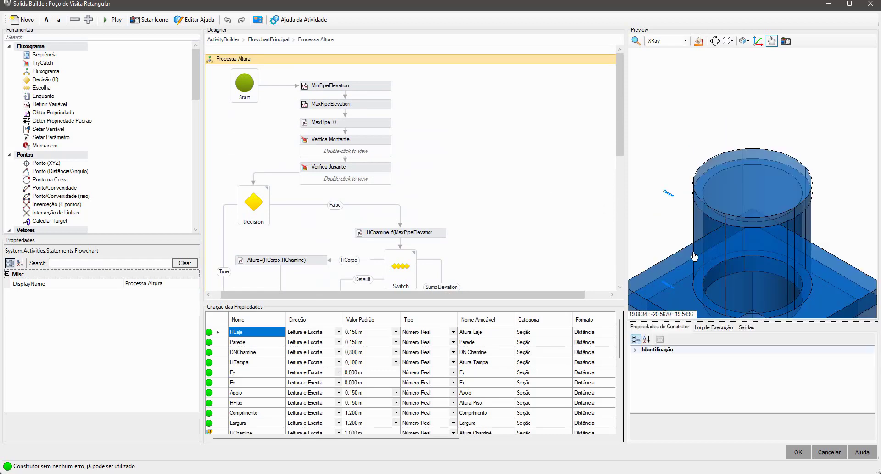
middle_click_drag(694, 256, 722, 173)
scroll(706, 168, "down", 7)
scroll(702, 214, "up", 4)
middle_click_drag(697, 209, 712, 202)
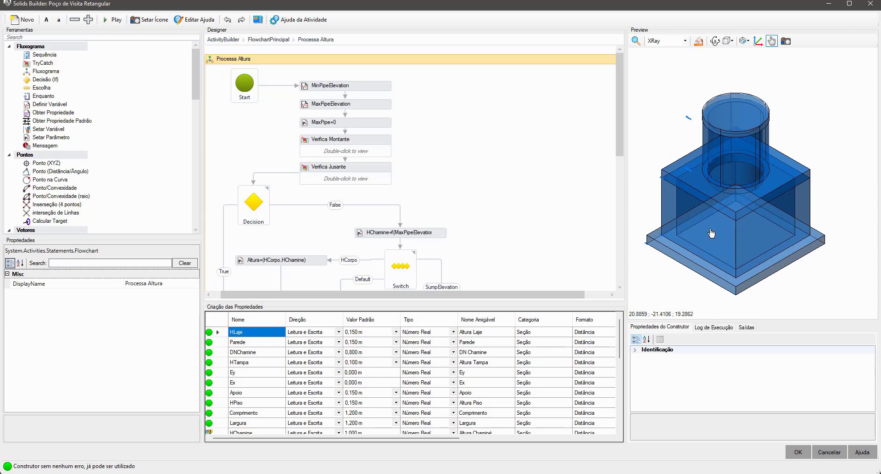
left_click(716, 42)
left_click_drag(719, 200, 709, 177)
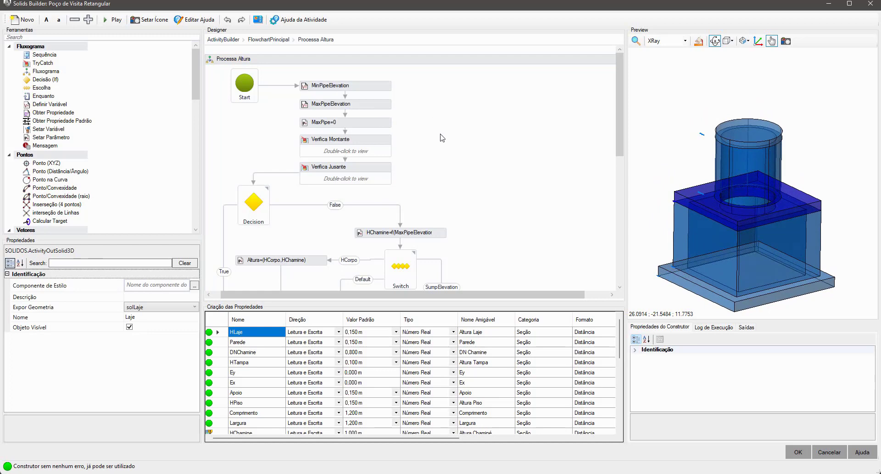
Inspect the flowchart inside Verifica Montante, checking the EndPoint and MaxPipeElevation activities, and return to the Verifica Montante level
left_click(377, 149)
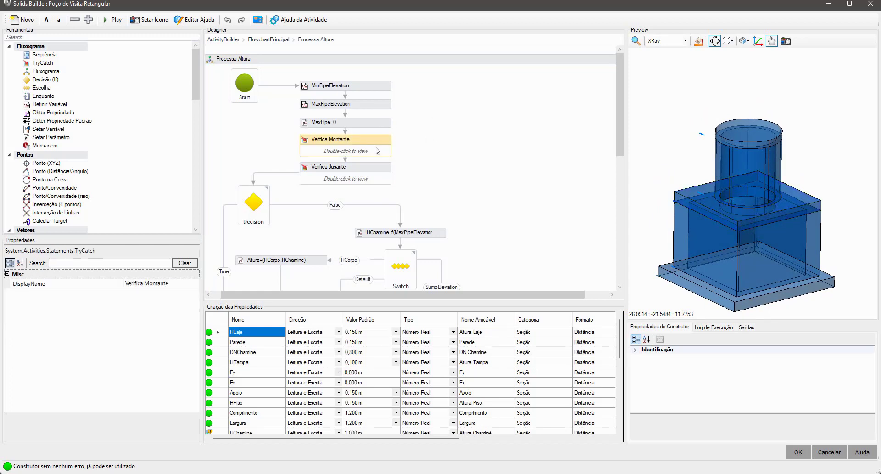
double_click(377, 151)
double_click(377, 151)
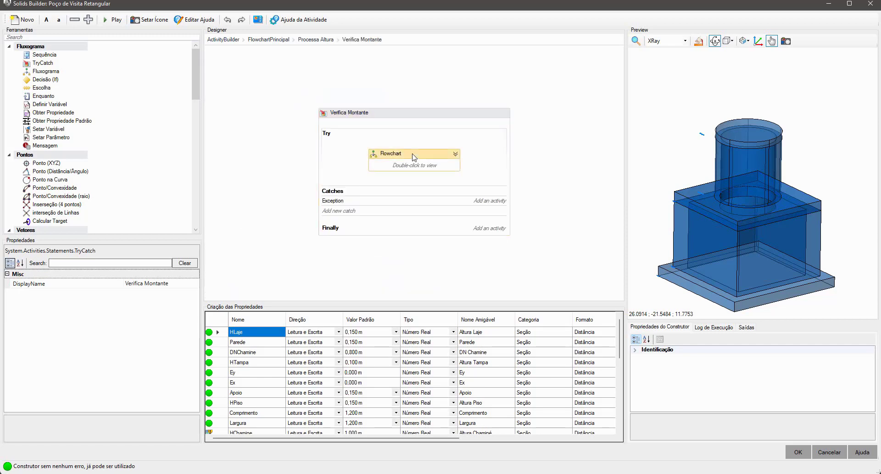
left_click(455, 129)
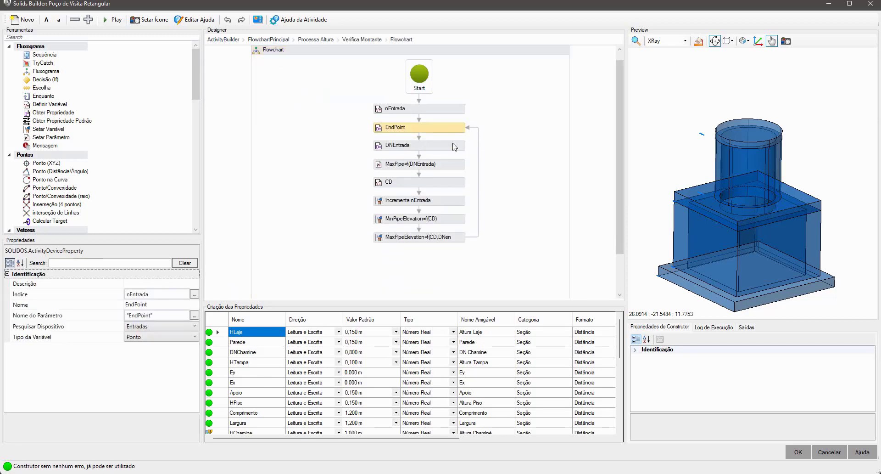
left_click(454, 237)
left_click(461, 130)
left_click(363, 39)
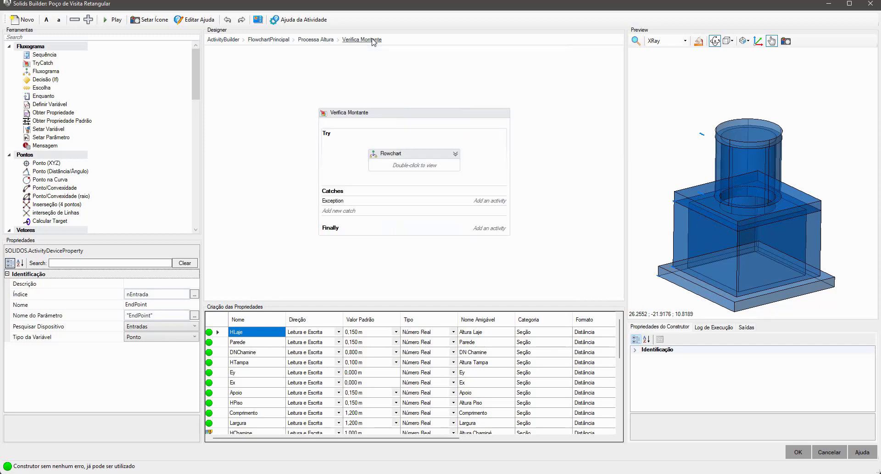
Return to the Processa Altura flowchart and examine Verifica Jusante, the Existent decision's condition and its branches
left_click(313, 40)
left_click(375, 171)
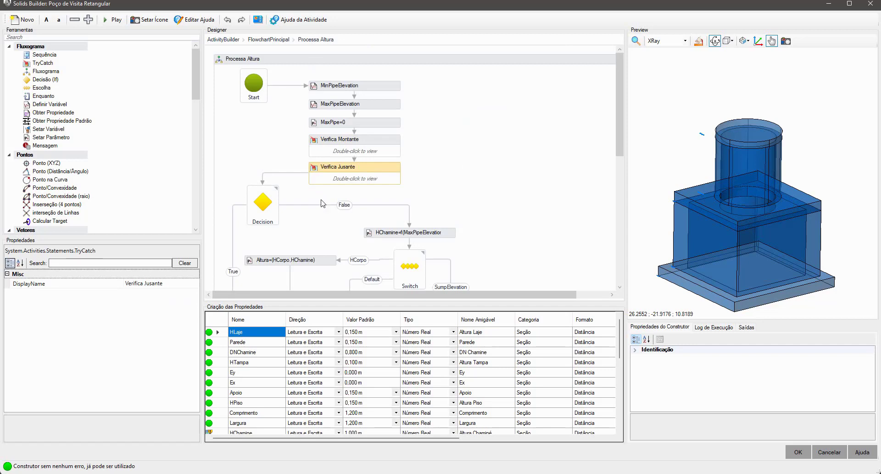
left_click(272, 208)
scroll(271, 202, "down", 3)
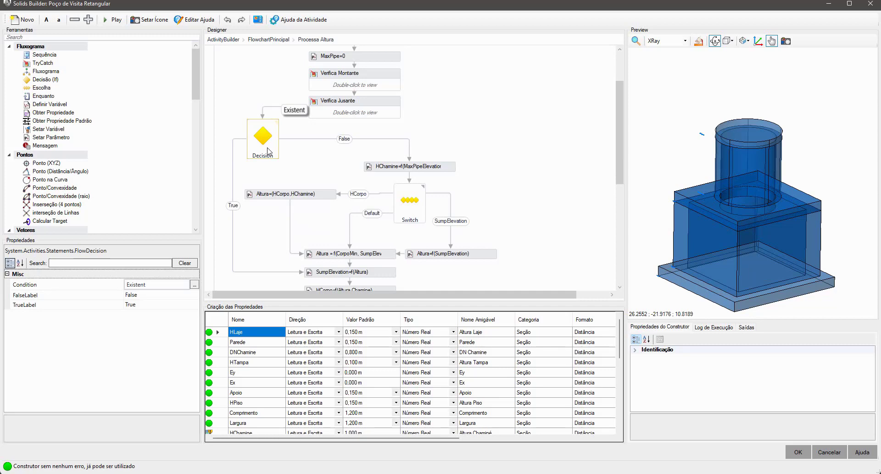
scroll(270, 152, "down", 3)
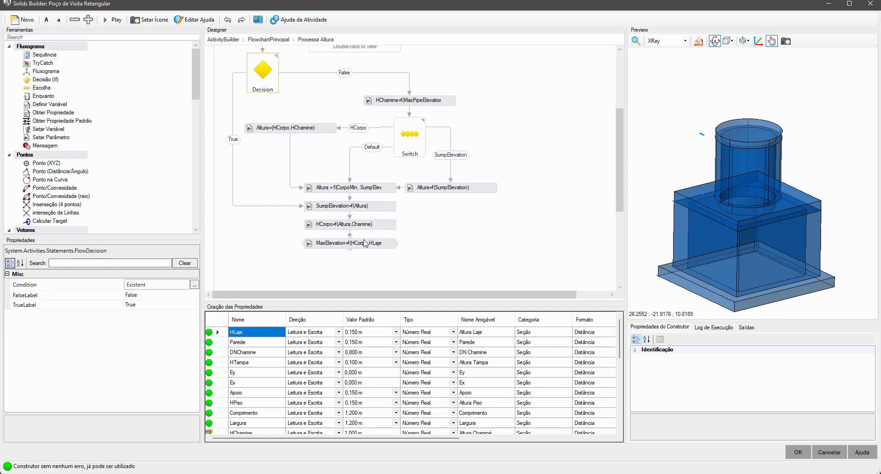
Inspect the SumpElevation=f(Altura) activity, review the surrounding height flow, and accept the section builder to return to the drawing
left_click(384, 208)
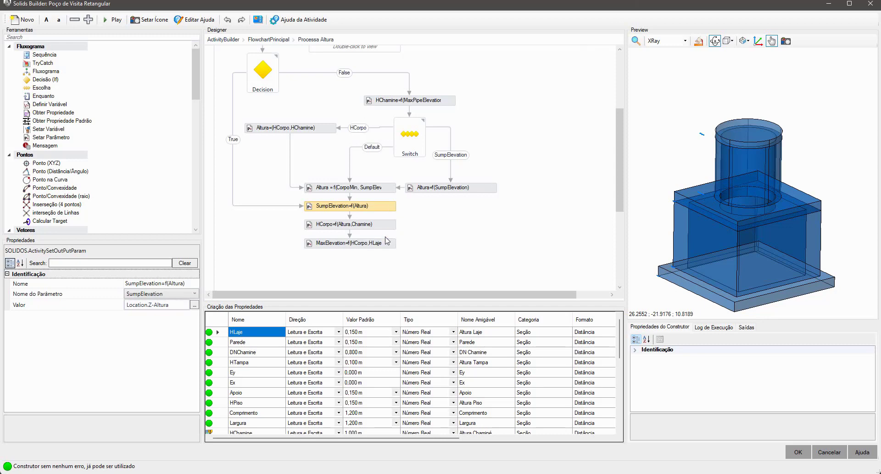
scroll(388, 236, "up", 3)
scroll(510, 173, "down", 5)
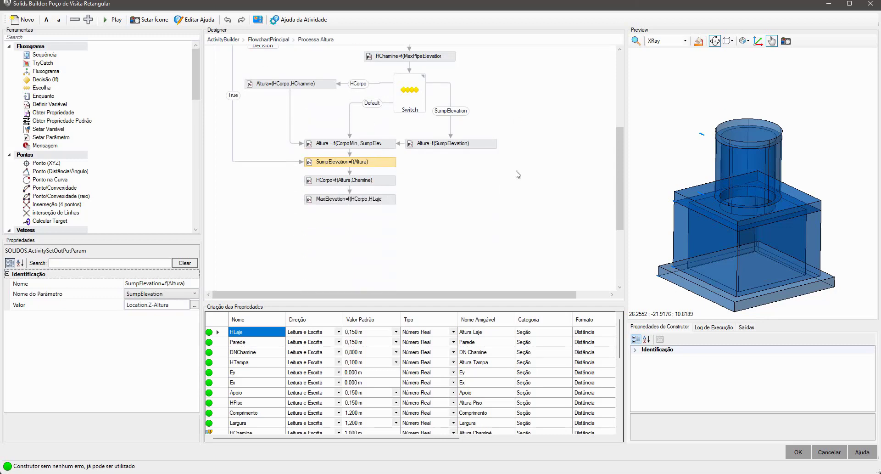
scroll(518, 173, "up", 6)
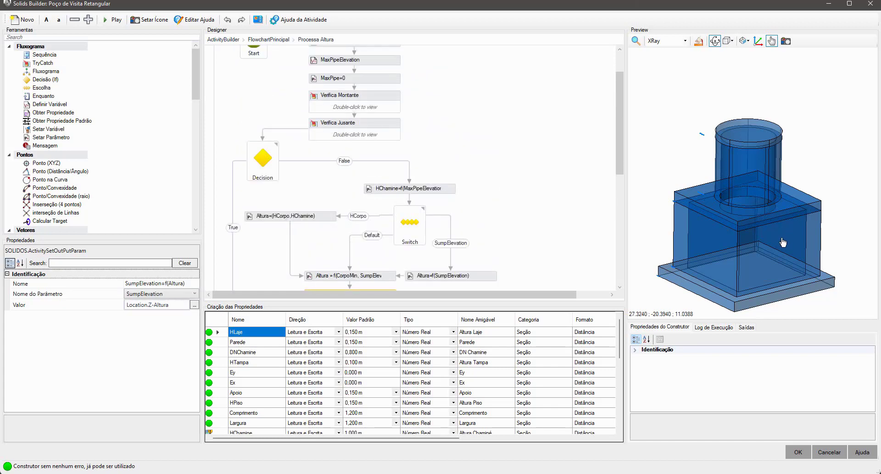
left_click(798, 452)
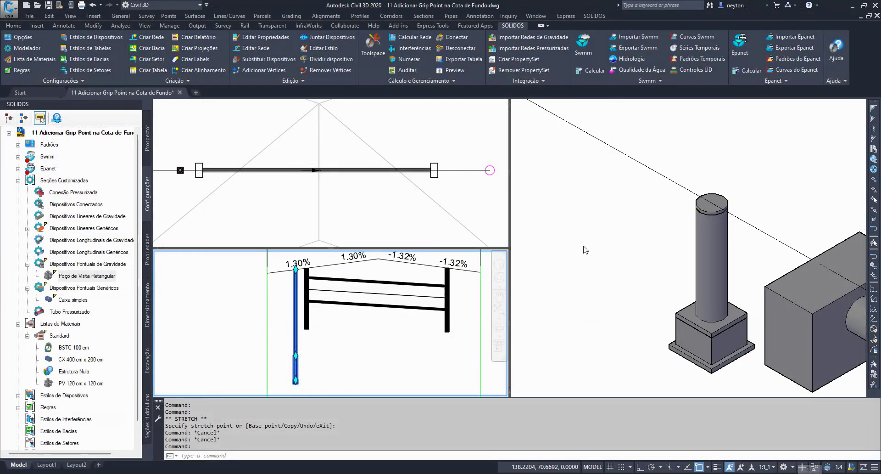